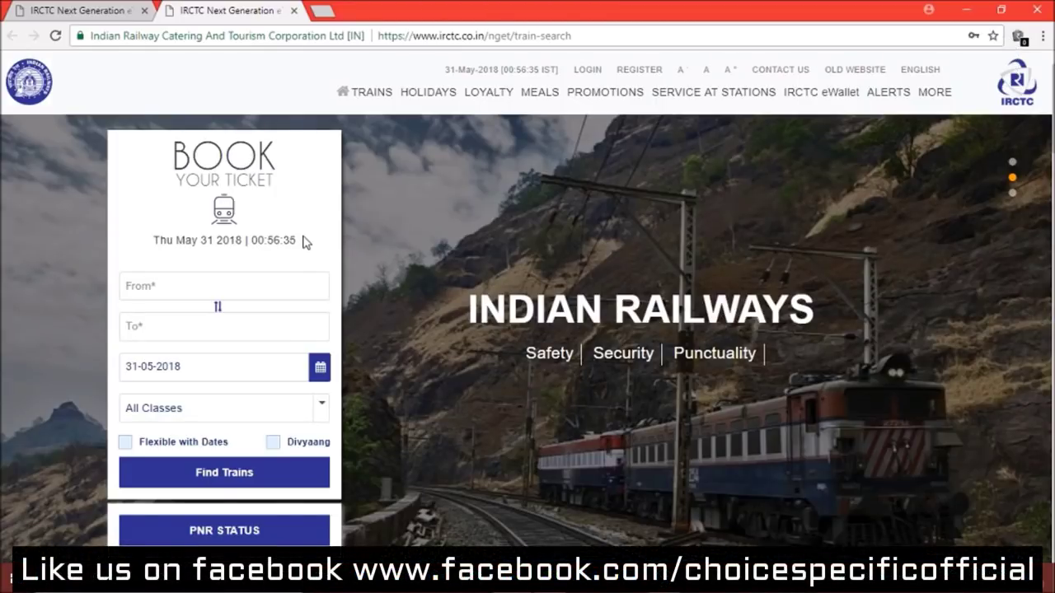
- Set the departure station of the ticket search to BHOPAL JN - BPL
{"action": "key", "text": "ctrl+shift+Tab"}
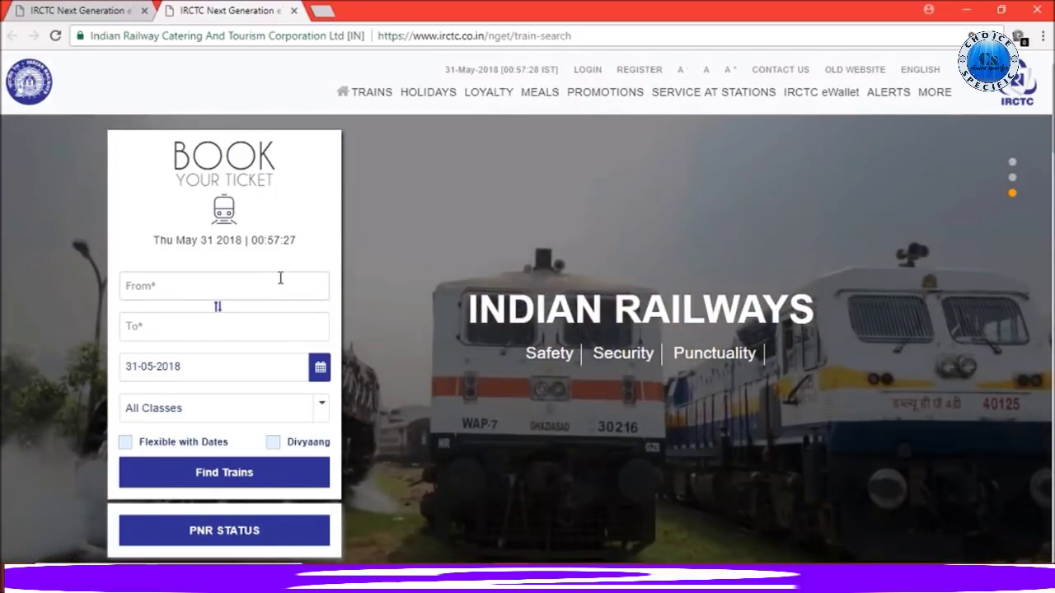
{"action": "left_click", "coordinate": [273, 286]}
{"action": "type", "text": "b"}
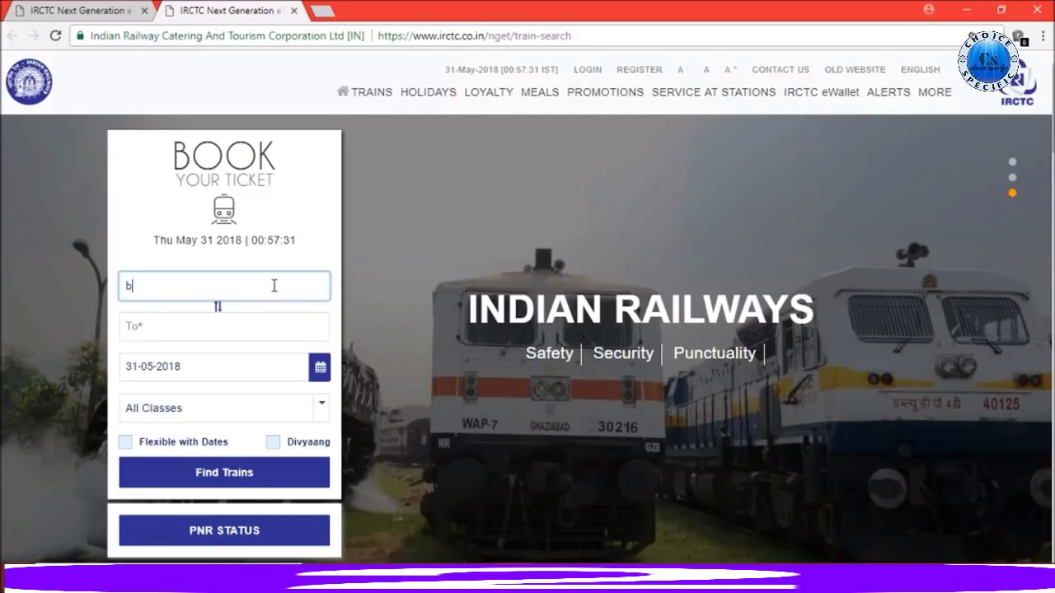
{"action": "type", "text": "pl"}
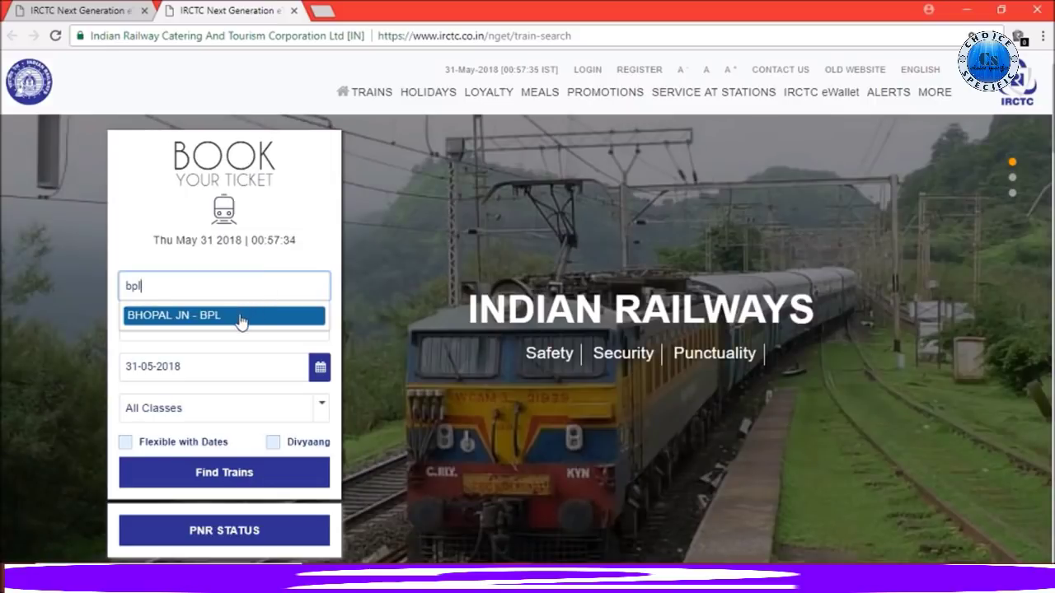
{"action": "left_click", "coordinate": [241, 321]}
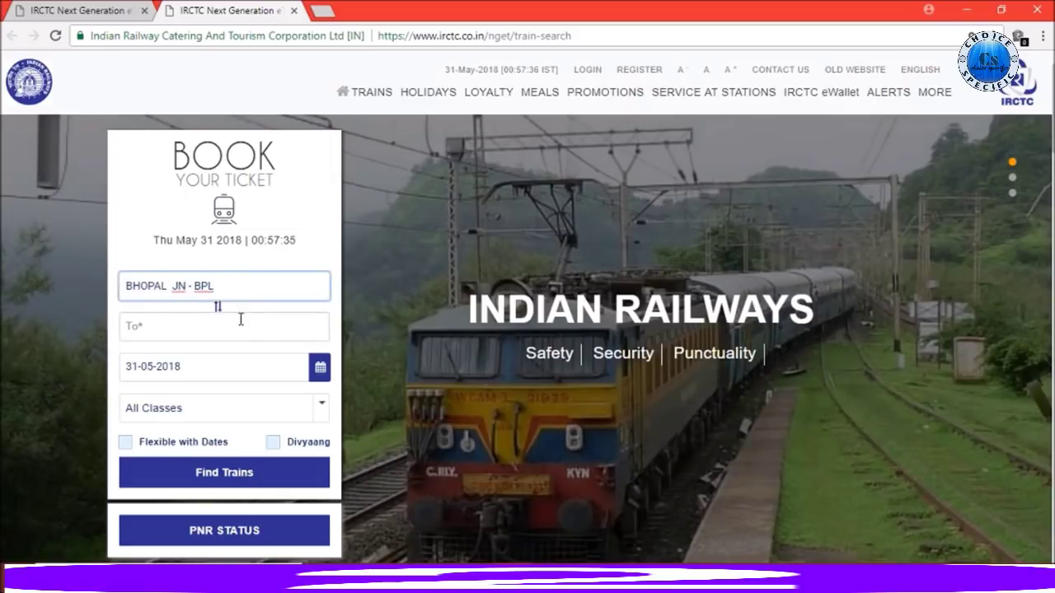
- Set the destination station of the ticket search to NEW DELHI - NDLS
{"action": "left_click", "coordinate": [238, 327]}
{"action": "type", "text": "n"}
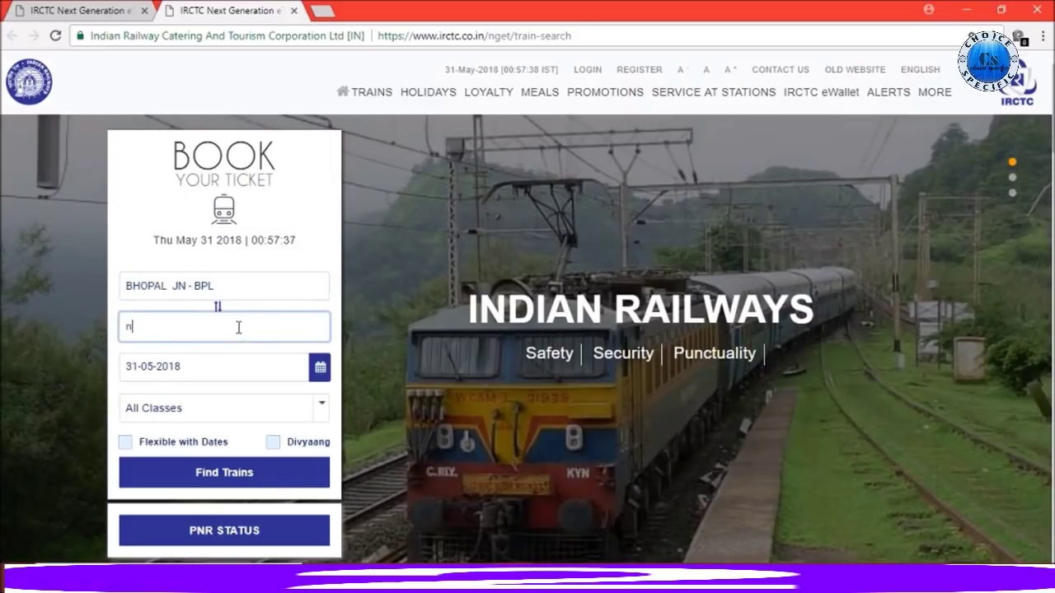
{"action": "type", "text": "dls"}
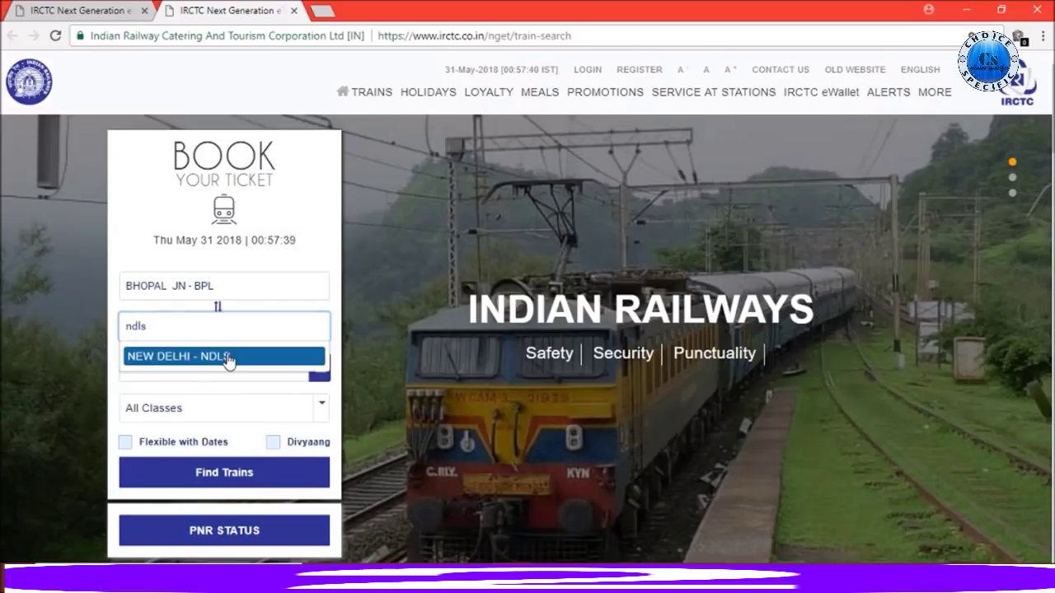
{"action": "left_click", "coordinate": [228, 359]}
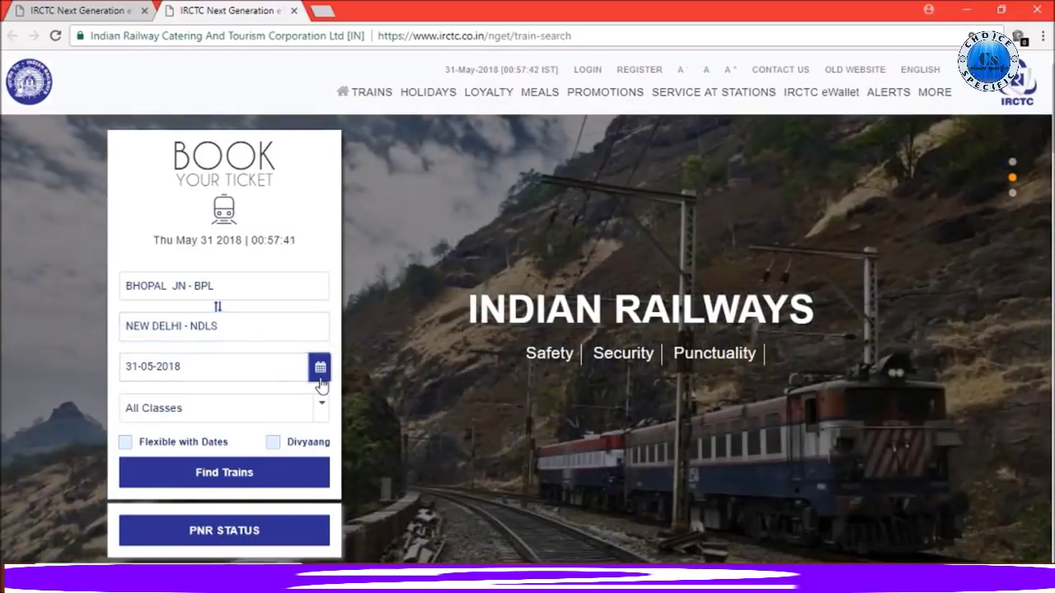
- Set the journey date to 01-06-2018 and search for trains in all classes
{"action": "left_click", "coordinate": [320, 376]}
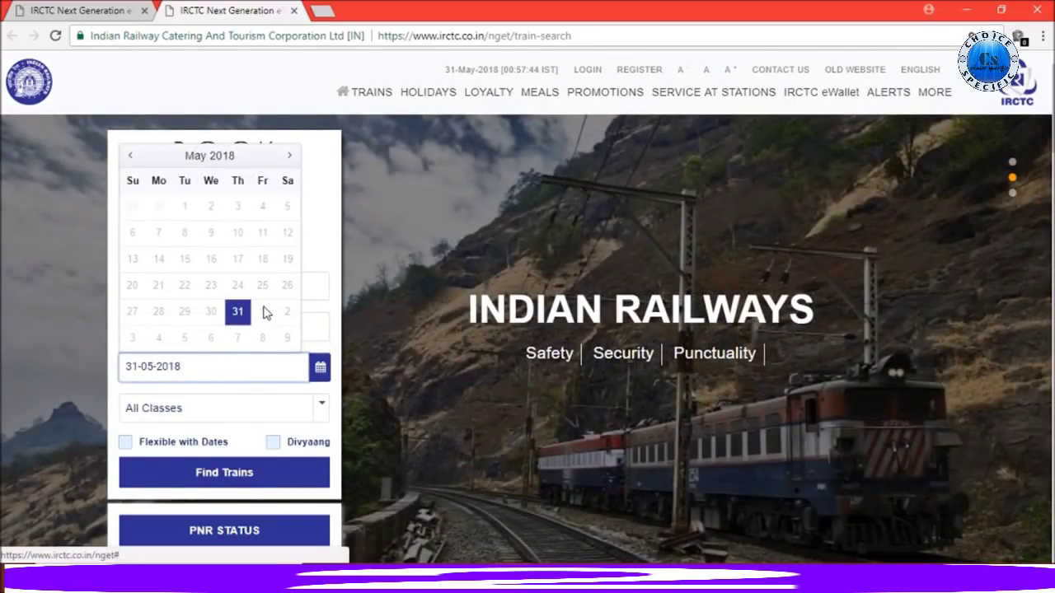
{"action": "left_click", "coordinate": [237, 315]}
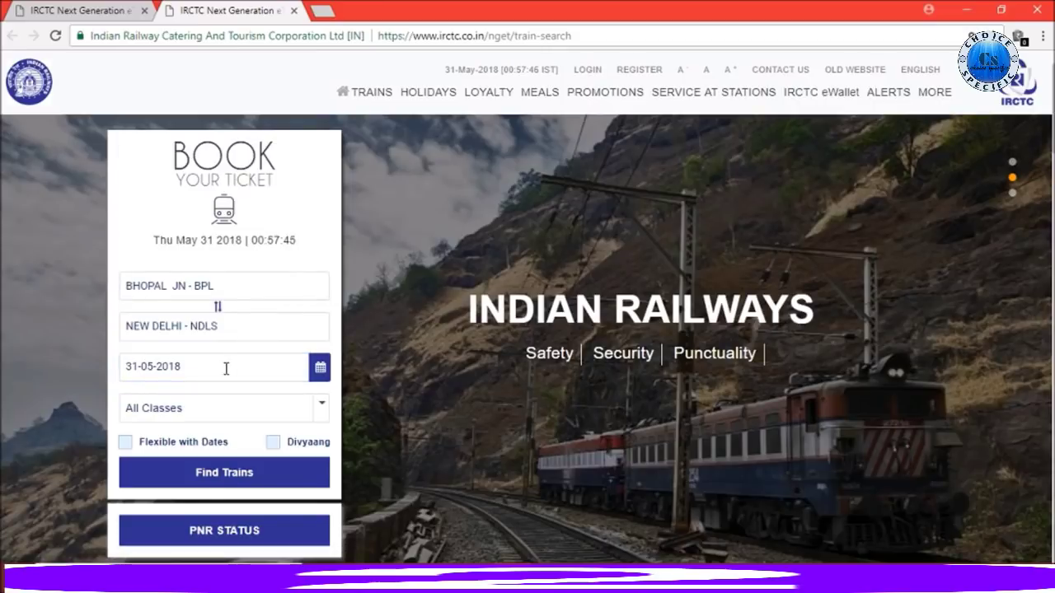
{"action": "left_click", "coordinate": [320, 373]}
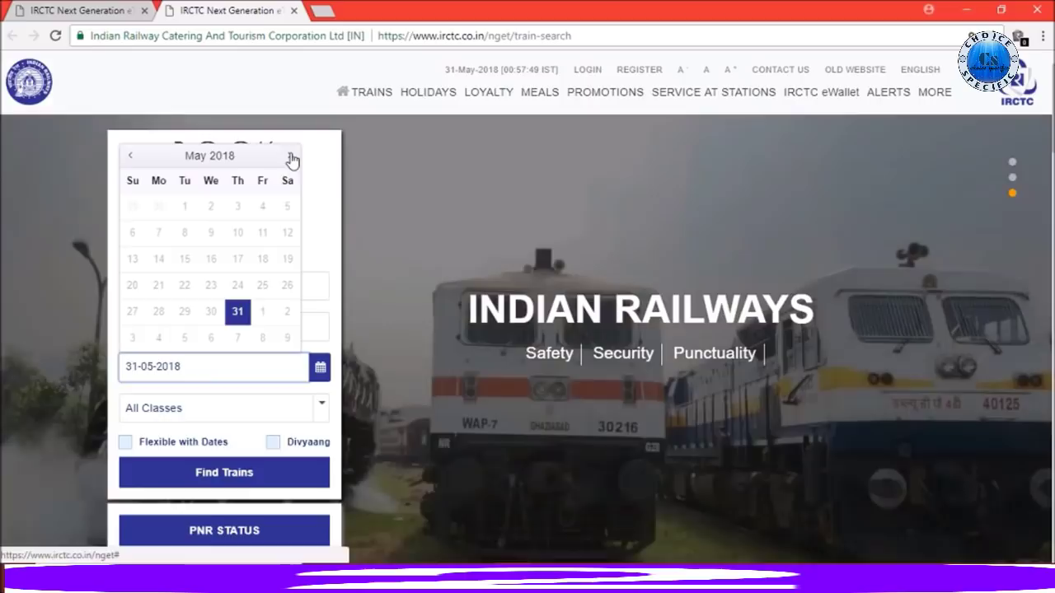
{"action": "left_click", "coordinate": [290, 157]}
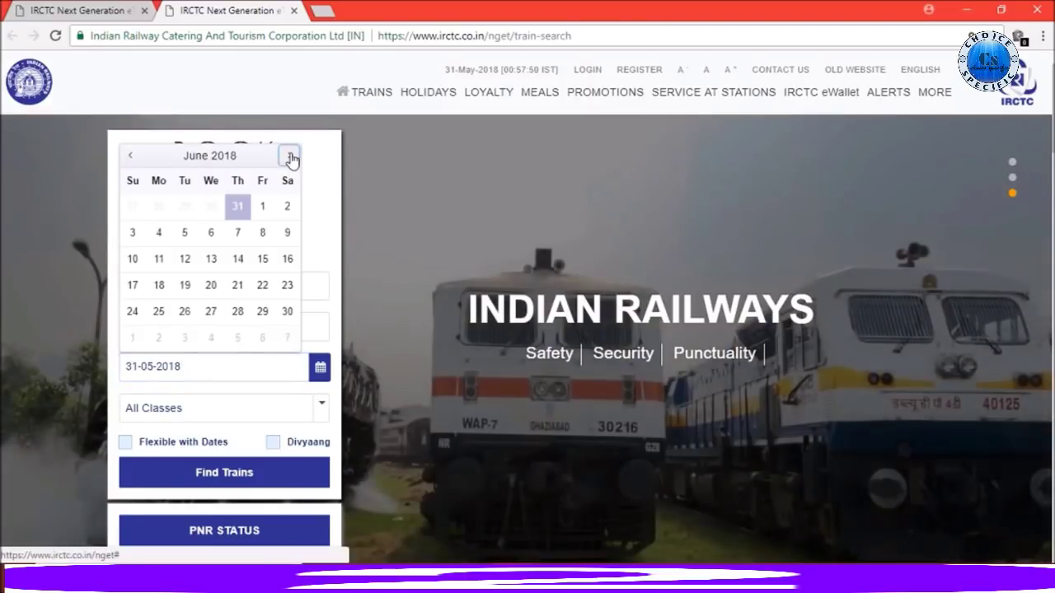
{"action": "left_click", "coordinate": [262, 209]}
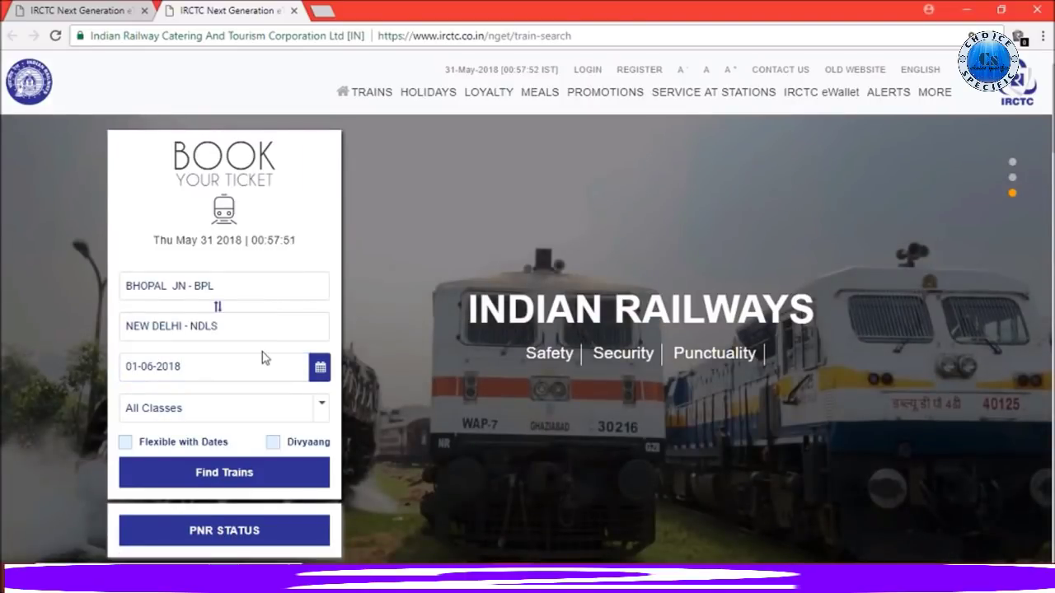
{"action": "left_click", "coordinate": [236, 480]}
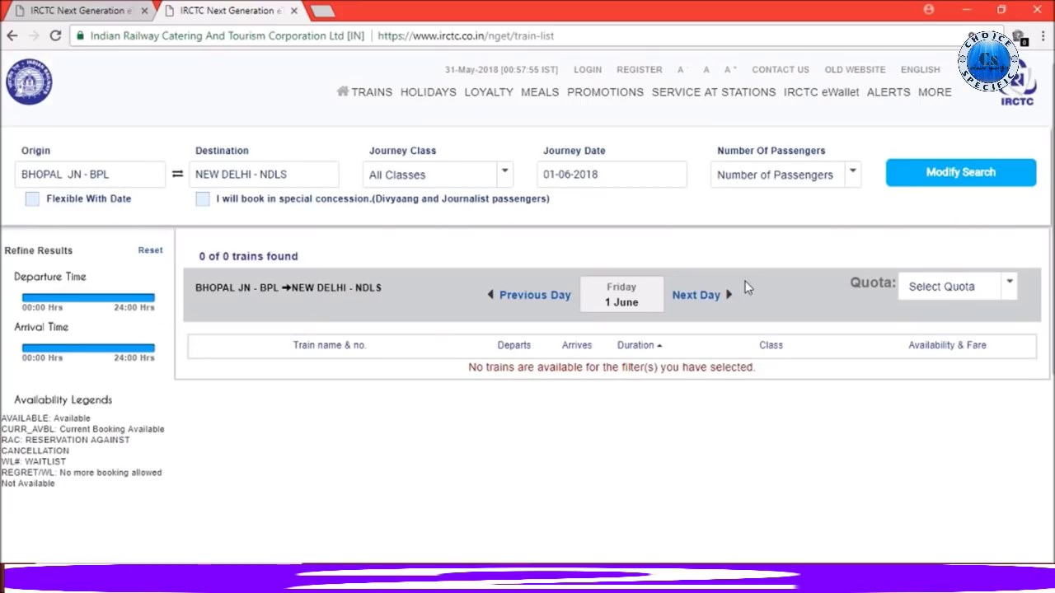
- Look through the train list for 1 June and its filters for journey class, train type, stations and times
{"action": "scroll", "coordinate": [745, 287], "scroll_direction": "down", "scroll_amount": 1}
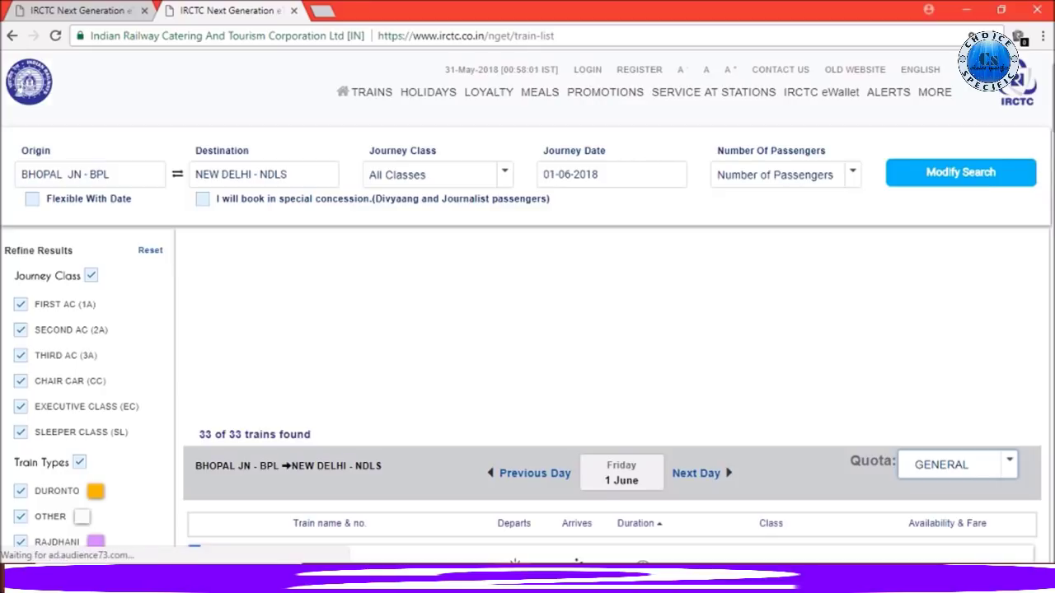
{"action": "scroll", "coordinate": [954, 100], "scroll_direction": "down", "scroll_amount": 1}
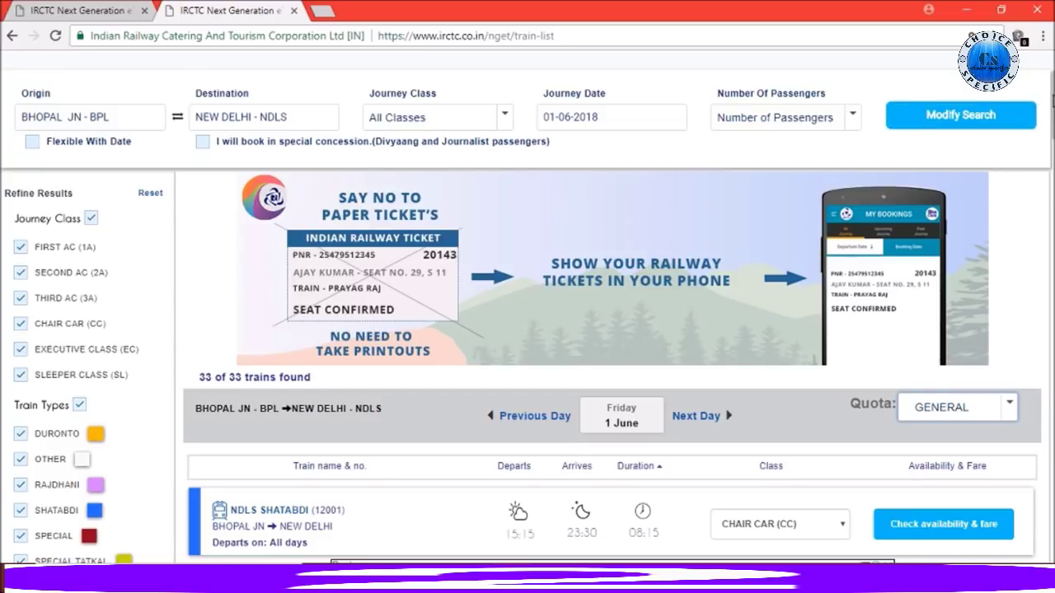
{"action": "scroll", "coordinate": [528, 310], "scroll_direction": "down", "scroll_amount": 1}
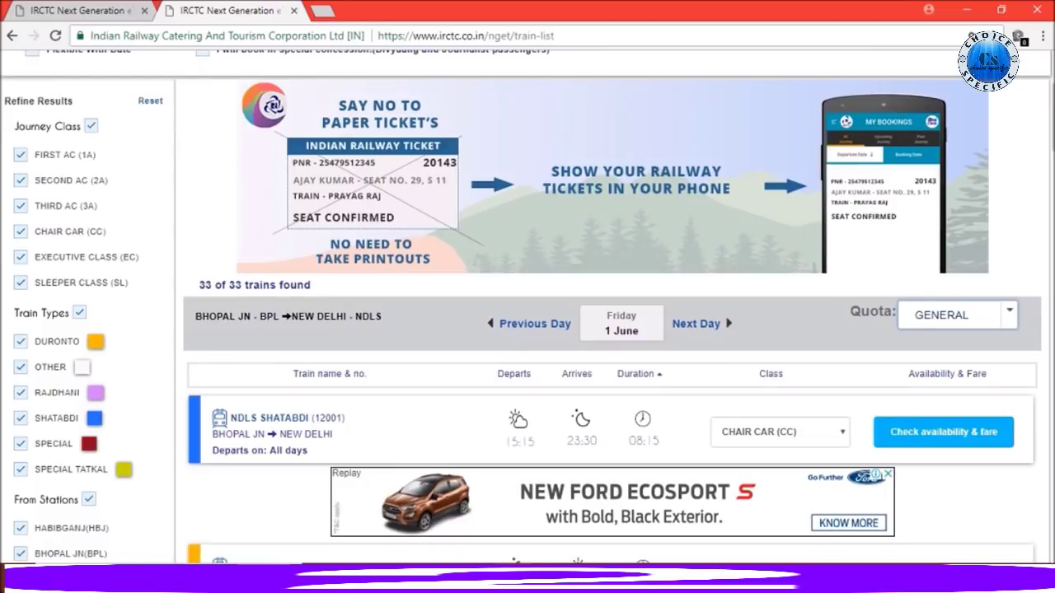
{"action": "scroll", "coordinate": [658, 253], "scroll_direction": "down", "scroll_amount": 2}
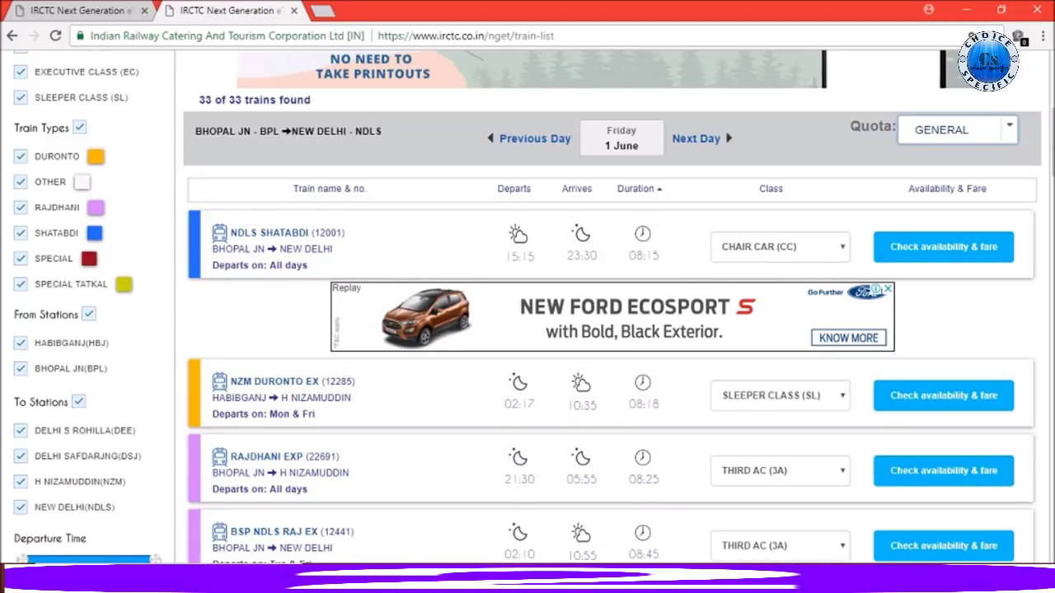
{"action": "scroll", "coordinate": [1048, 123], "scroll_direction": "down", "scroll_amount": 3}
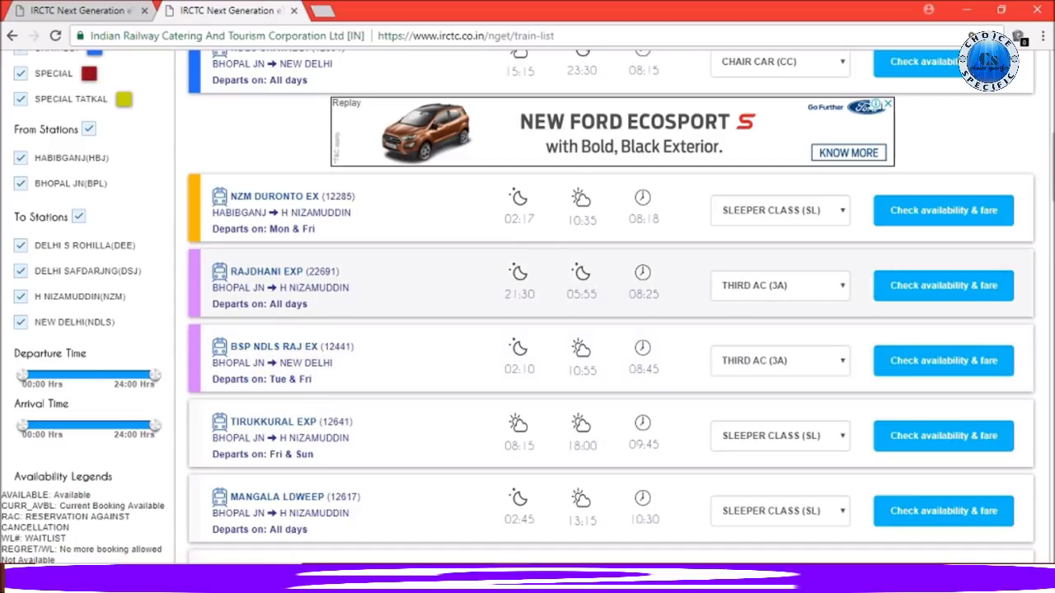
{"action": "scroll", "coordinate": [1046, 157], "scroll_direction": "up", "scroll_amount": 2}
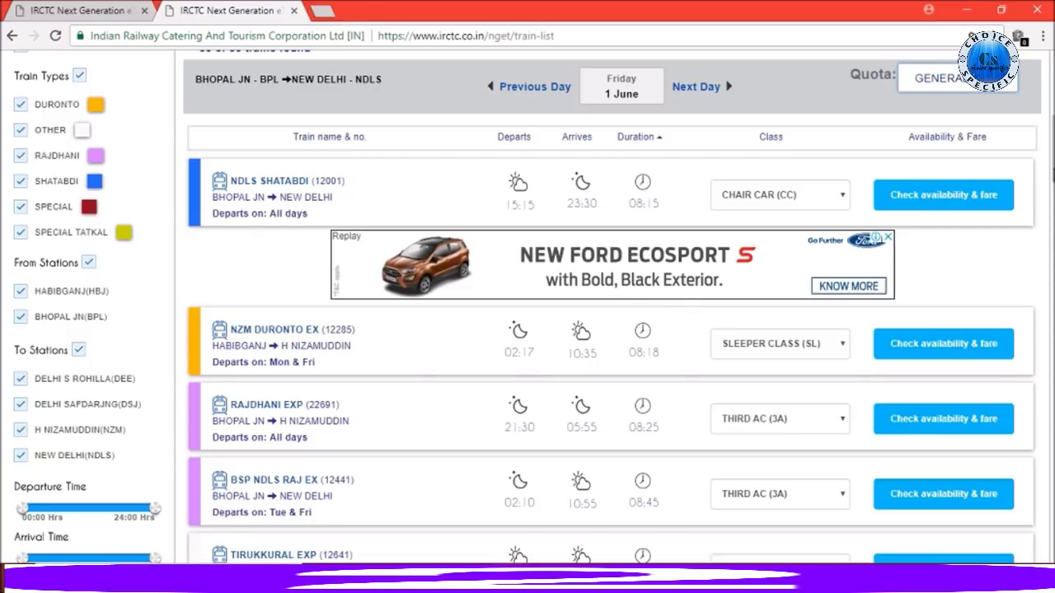
{"action": "scroll", "coordinate": [527, 306], "scroll_direction": "down", "scroll_amount": 1}
{"action": "scroll", "coordinate": [528, 306], "scroll_direction": "up", "scroll_amount": 5}
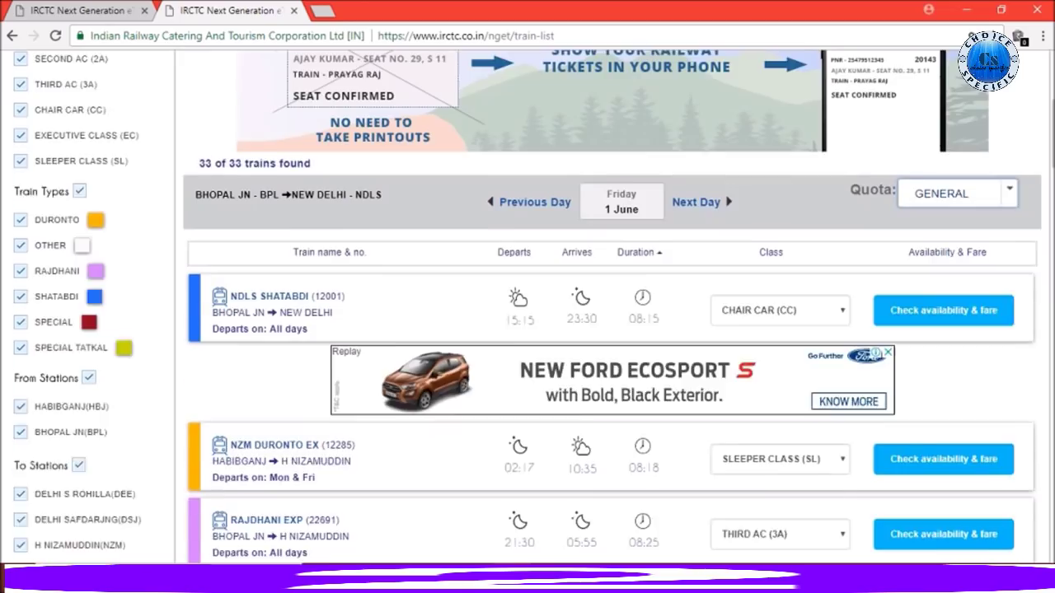
{"action": "scroll", "coordinate": [528, 306], "scroll_direction": "up", "scroll_amount": 4}
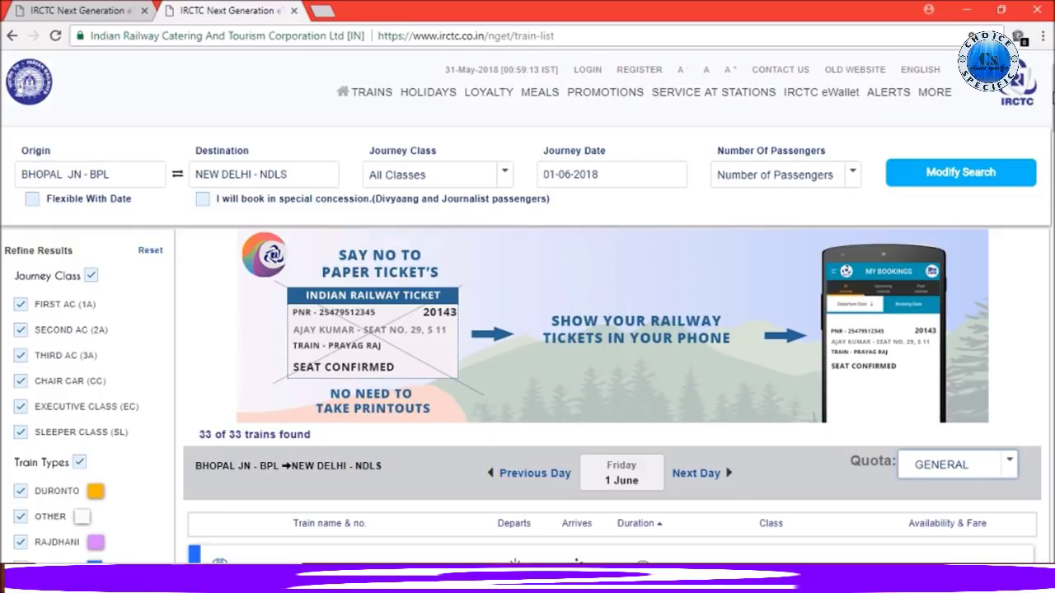
{"action": "scroll", "coordinate": [527, 306], "scroll_direction": "down", "scroll_amount": 3}
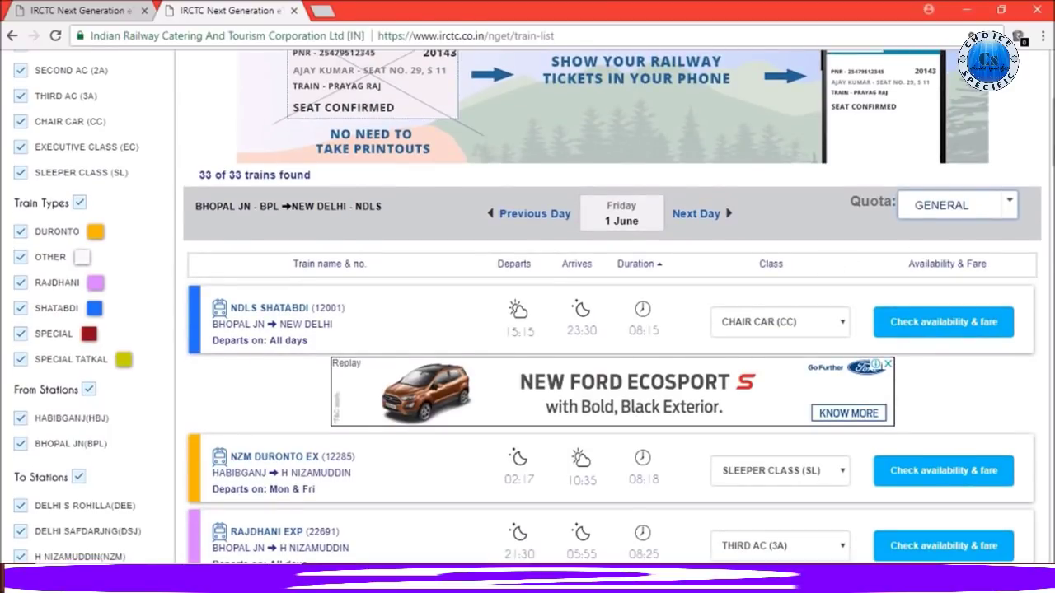
{"action": "scroll", "coordinate": [527, 307], "scroll_direction": "down", "scroll_amount": 3}
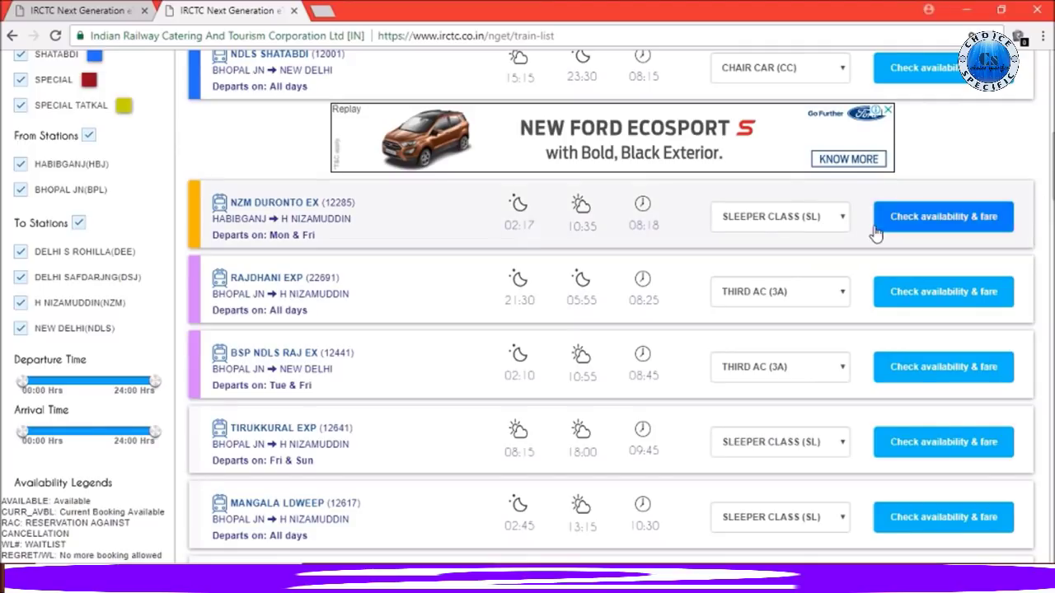
- Check availability and fare for NZM DURONTO EX (12285) in SLEEPER CLASS (SL), and view its fare breakdown
{"action": "left_click", "coordinate": [943, 216]}
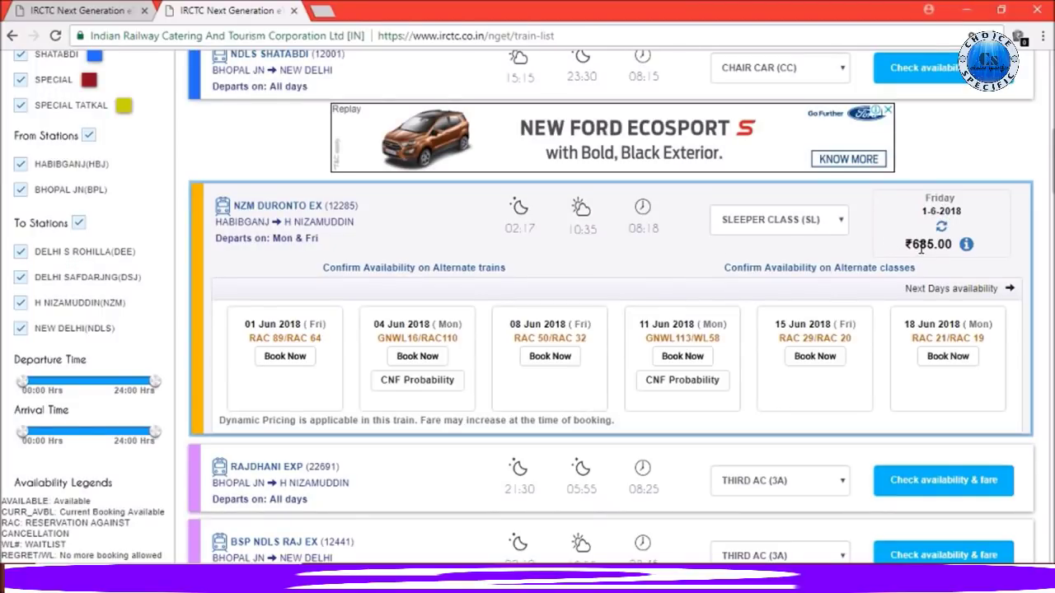
{"action": "left_click", "coordinate": [966, 245]}
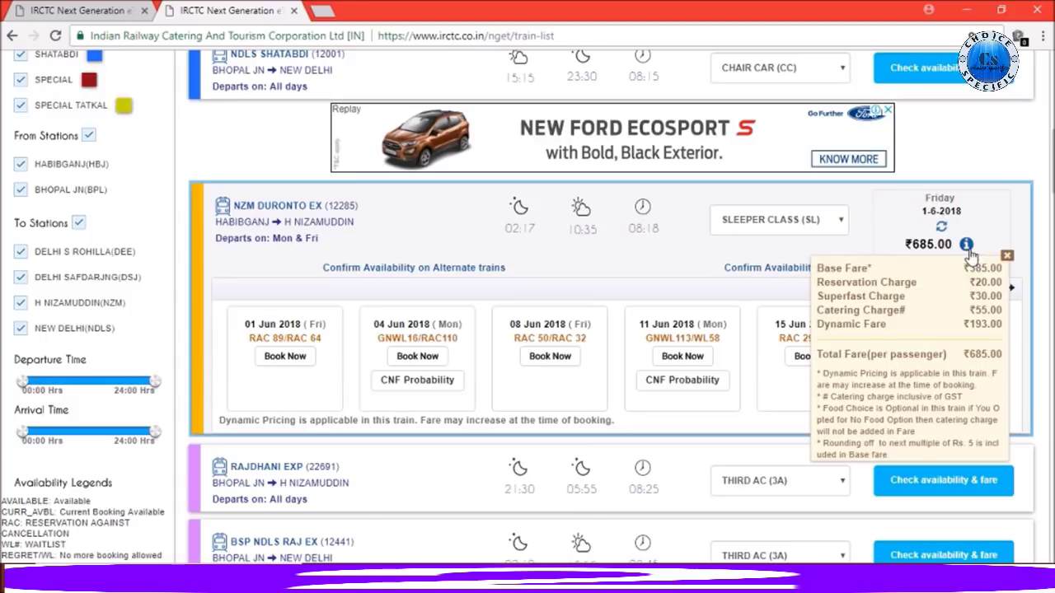
{"action": "left_click", "coordinate": [967, 247]}
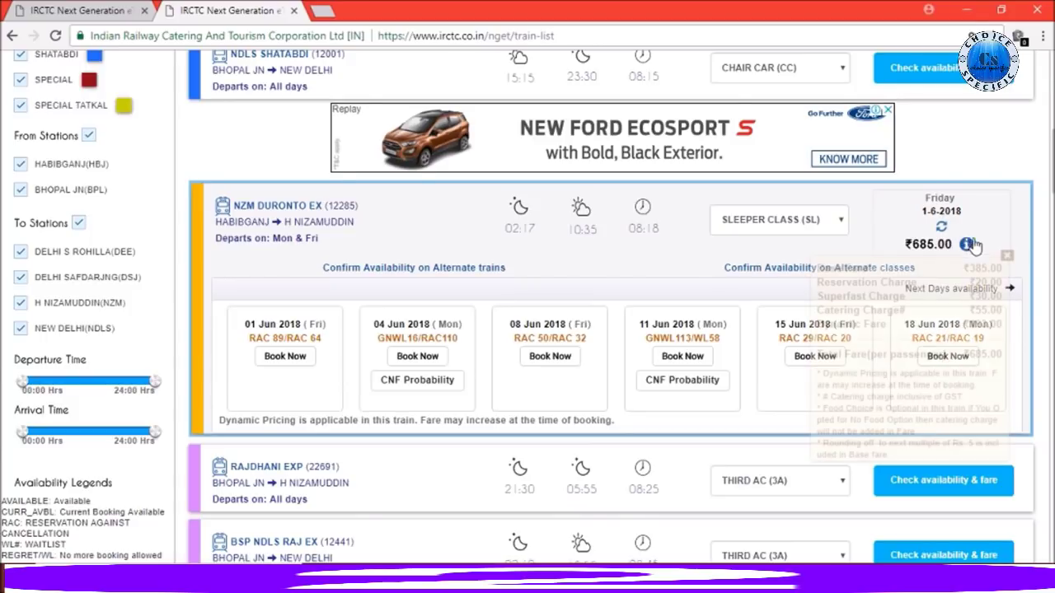
{"action": "left_click", "coordinate": [966, 245]}
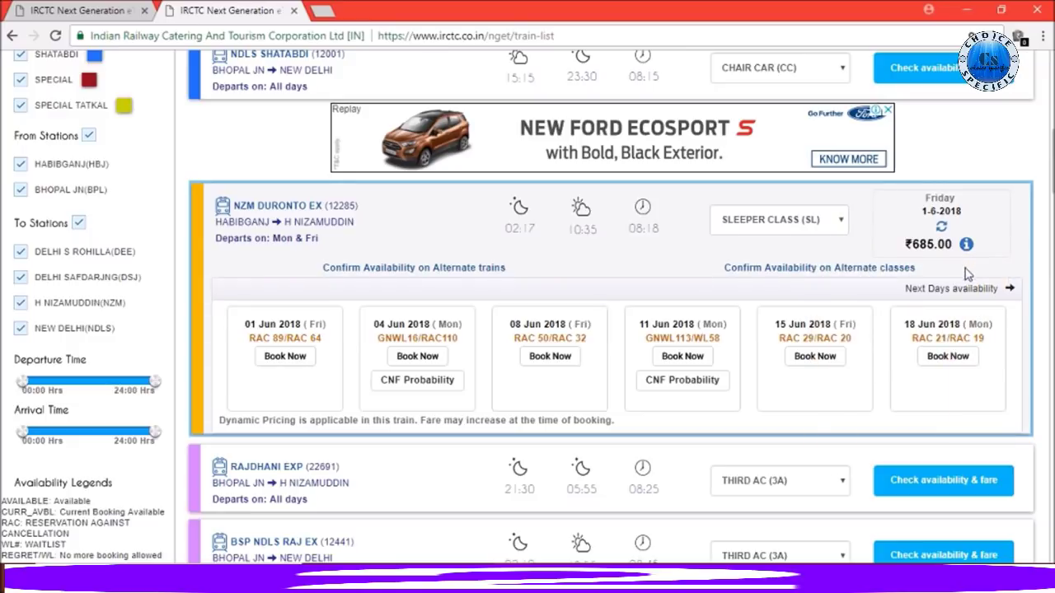
{"action": "left_click", "coordinate": [965, 245]}
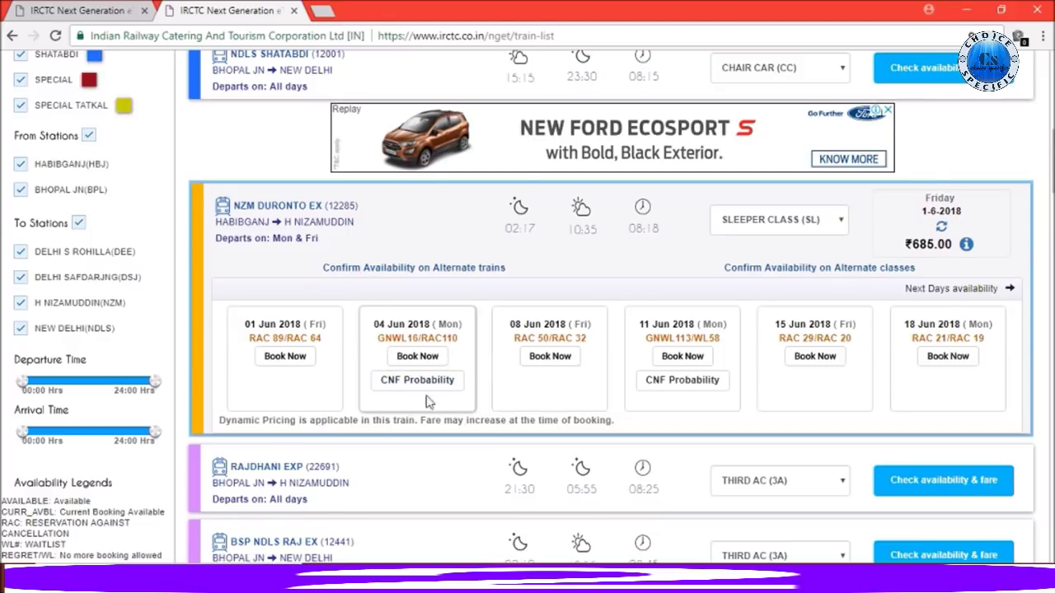
- Request the confirmation probability of NZM DURONTO EX for 04 Jun 2018, signing in to the account to open it
{"action": "left_click", "coordinate": [421, 380]}
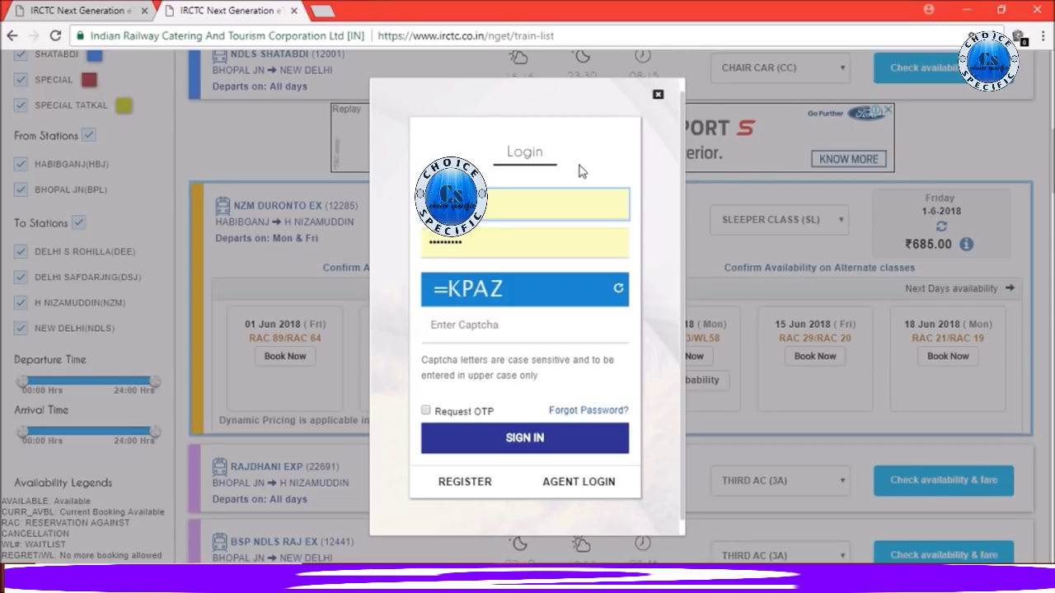
{"action": "left_click", "coordinate": [524, 438]}
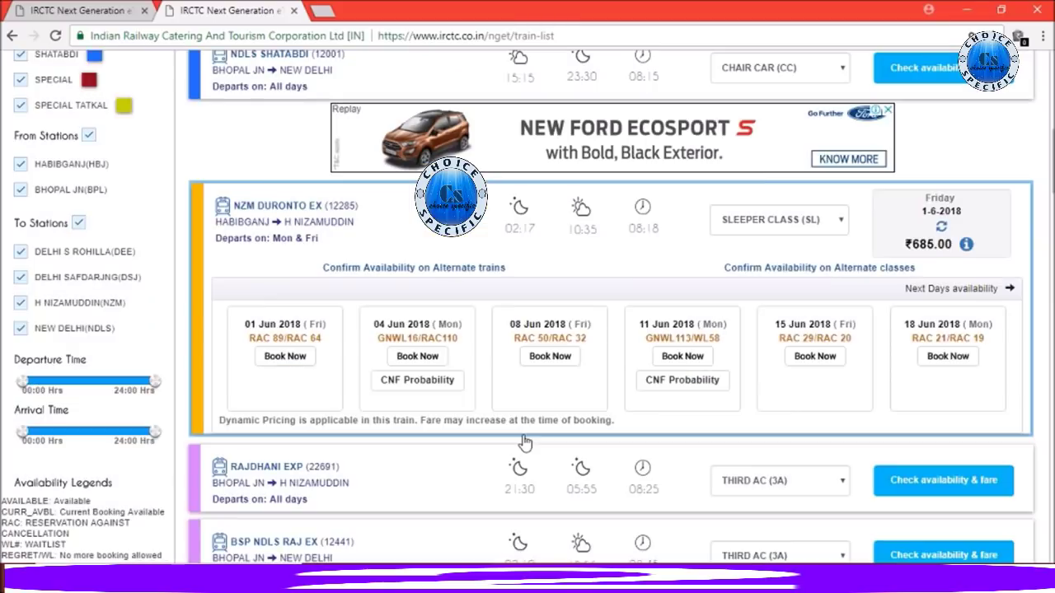
{"action": "left_click", "coordinate": [427, 389]}
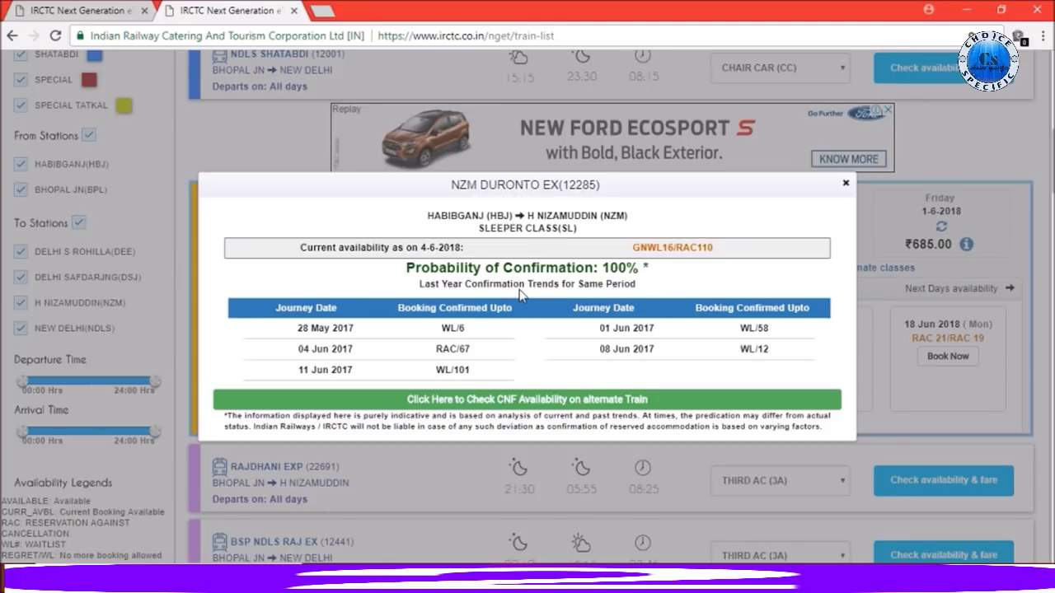
- Read the confirmation probability, last year's confirmation trends and the disclaimer for 4-6-2018, and close the details
{"action": "left_click_drag", "start_coordinate": [422, 284], "coordinate": [472, 284]}
{"action": "left_click", "coordinate": [664, 275]}
{"action": "double_click", "coordinate": [615, 267]}
{"action": "left_click", "coordinate": [678, 275]}
{"action": "left_click_drag", "start_coordinate": [230, 416], "coordinate": [612, 426]}
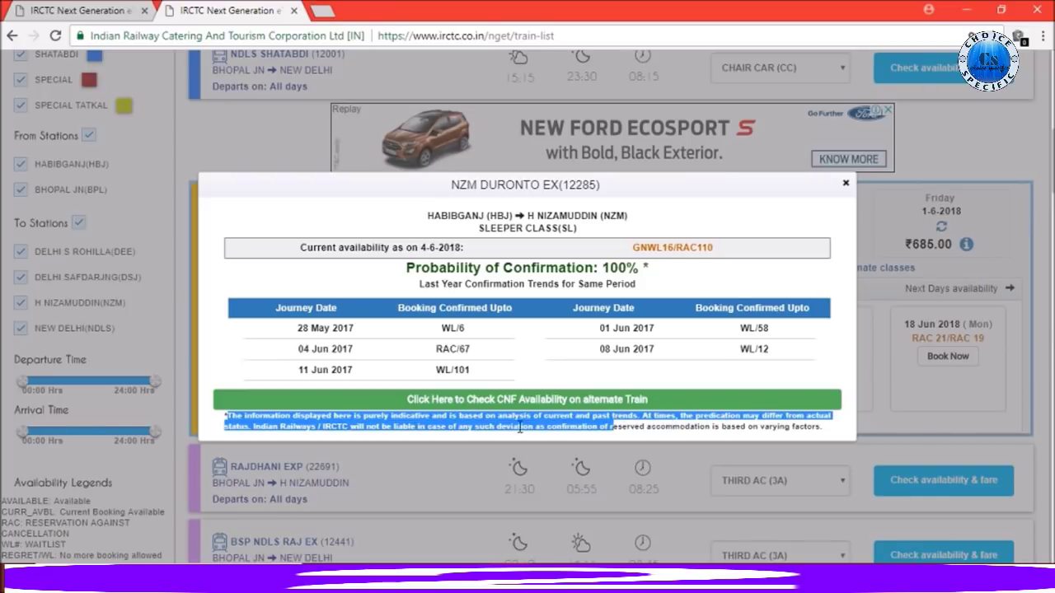
{"action": "left_click", "coordinate": [384, 427]}
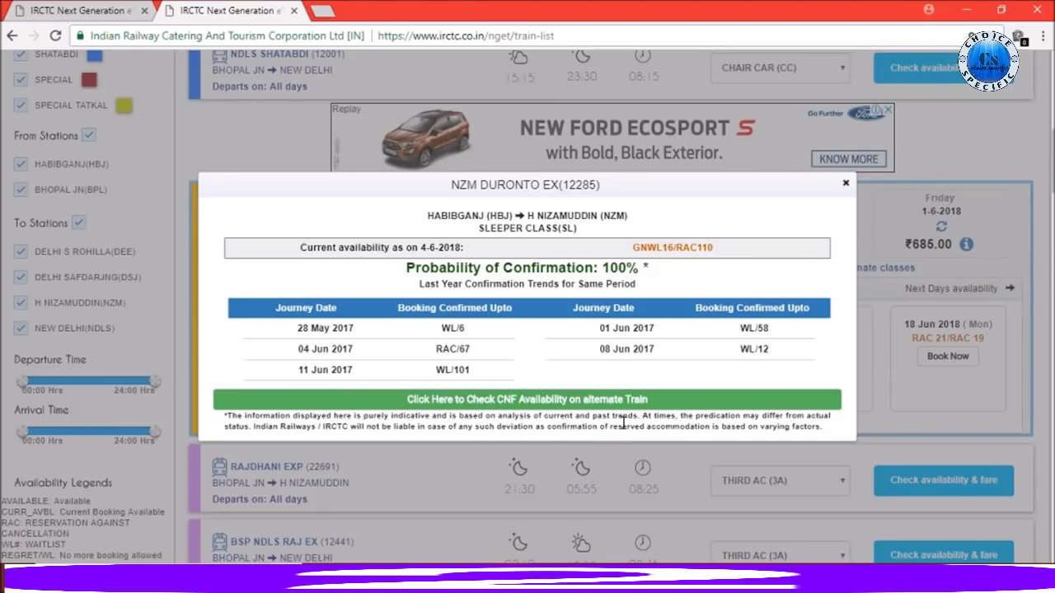
{"action": "left_click", "coordinate": [846, 186]}
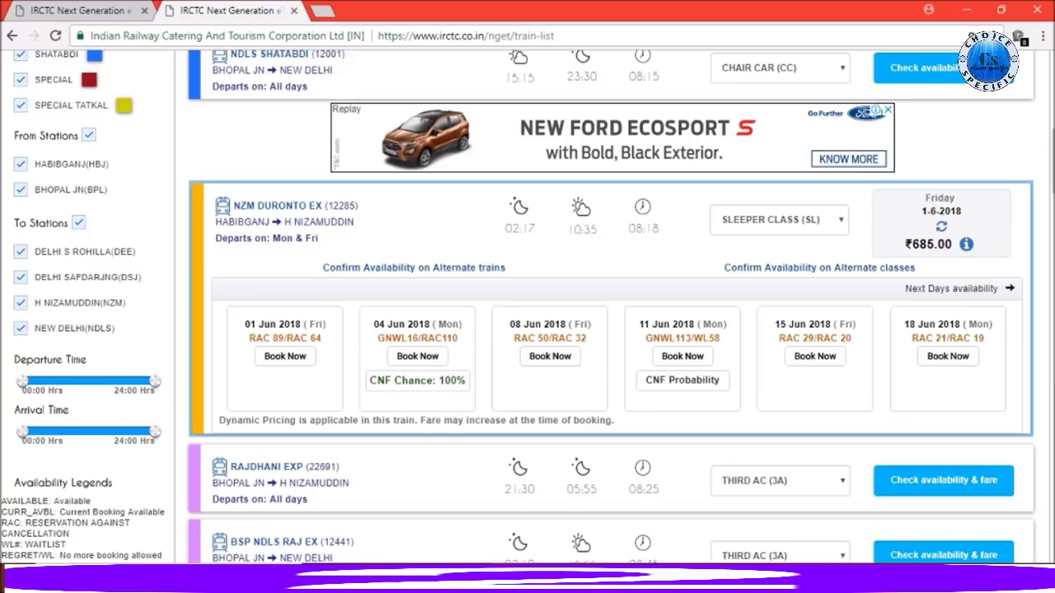
{"action": "scroll", "coordinate": [610, 330], "scroll_direction": "up", "scroll_amount": 4}
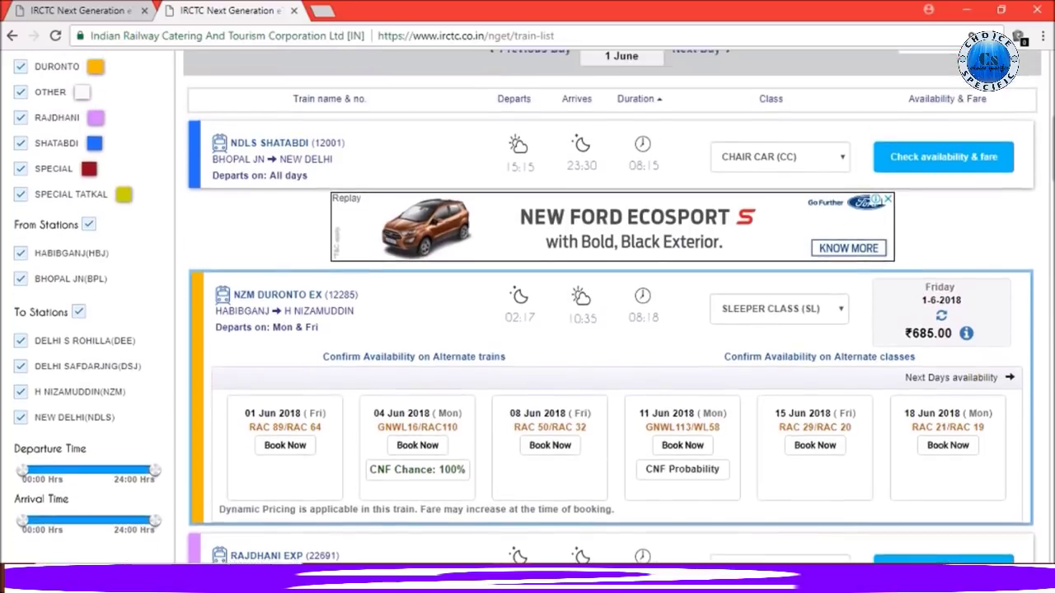
- Start booking NZM DURONTO EX (12285) in sleeper class for 01 Jun 2018 to bring up the alternate trains
{"action": "scroll", "coordinate": [610, 330], "scroll_direction": "down", "scroll_amount": 3}
{"action": "scroll", "coordinate": [610, 329], "scroll_direction": "down", "scroll_amount": 3}
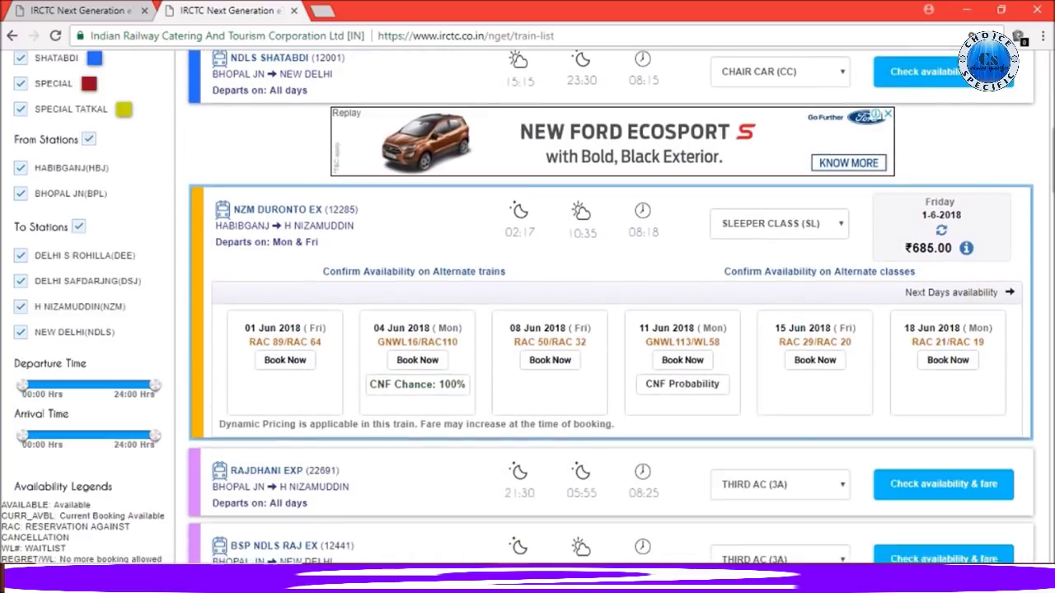
{"action": "scroll", "coordinate": [609, 329], "scroll_direction": "down", "scroll_amount": 1}
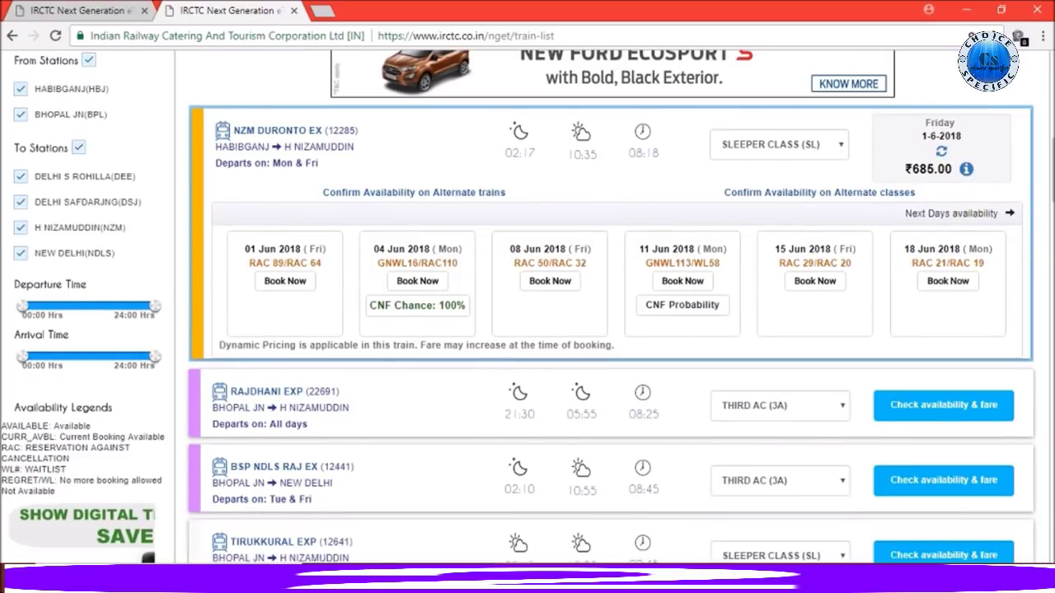
{"action": "left_click", "coordinate": [283, 281]}
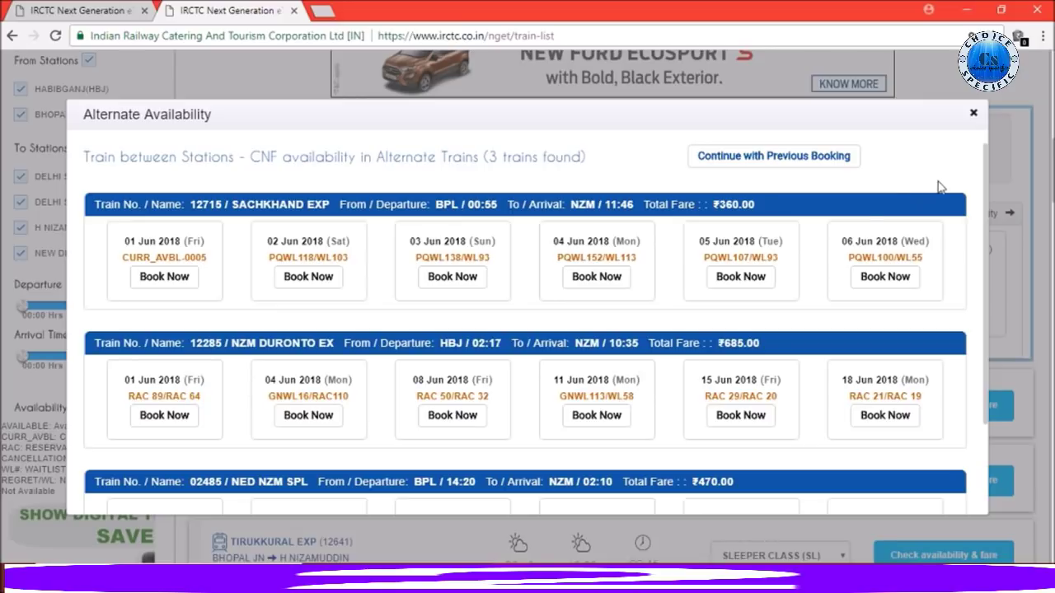
- Book the alternate train NED NZM SPL (02485) for 01 Jun 2018 and accept travelling from BPL to NZM
{"action": "left_click_drag", "start_coordinate": [986, 182], "coordinate": [987, 200]}
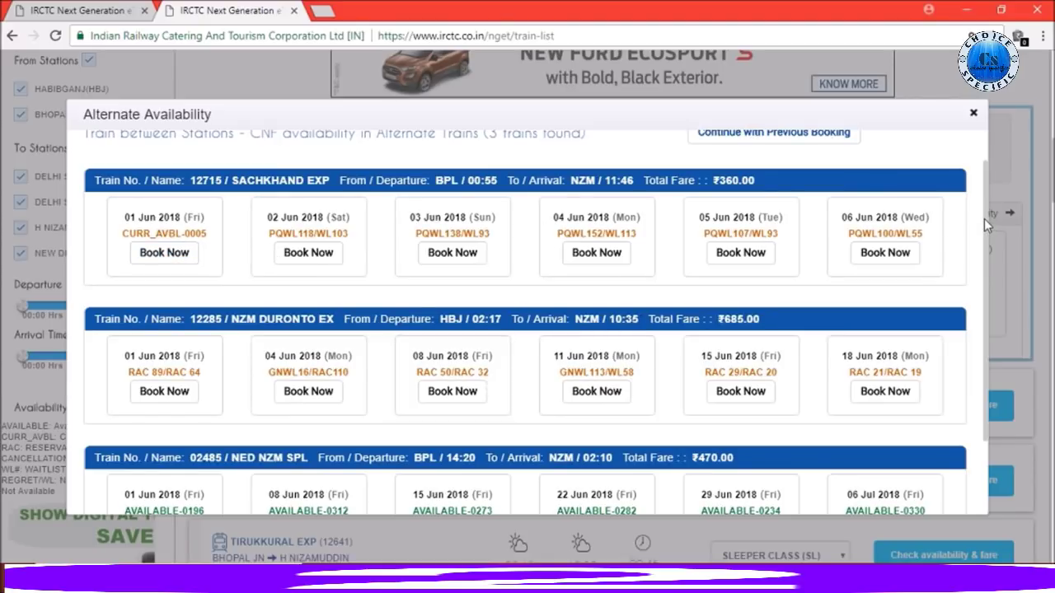
{"action": "left_click_drag", "start_coordinate": [987, 219], "coordinate": [986, 283]}
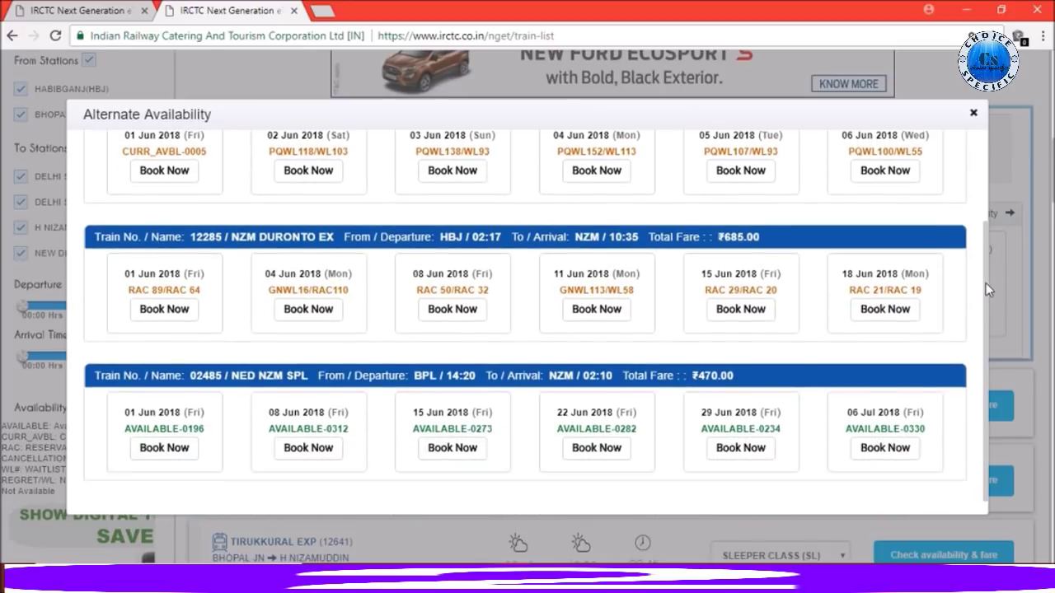
{"action": "left_click", "coordinate": [168, 451]}
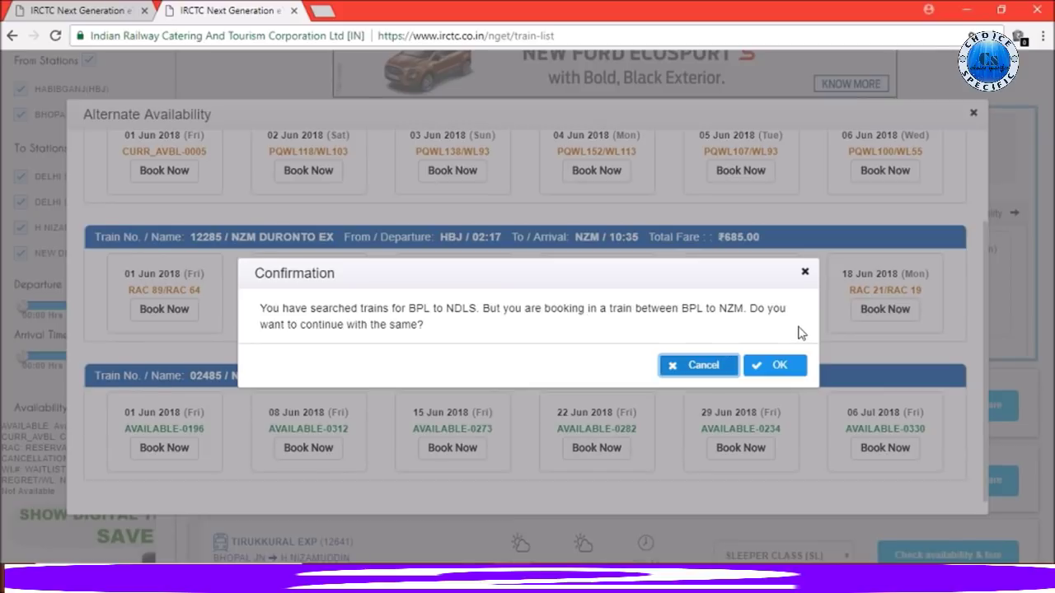
{"action": "left_click", "coordinate": [781, 370]}
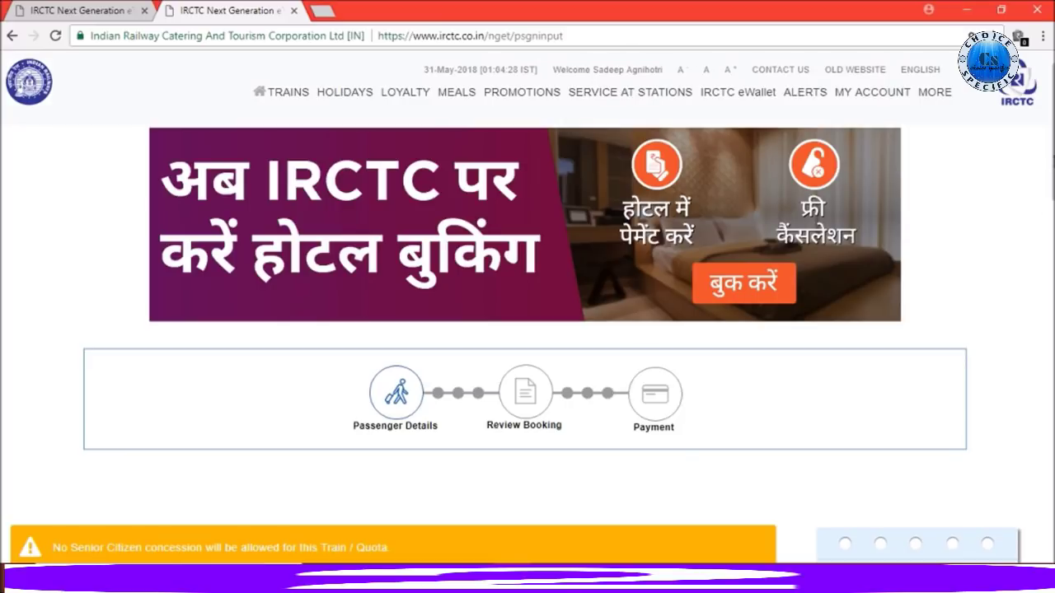
- Fill in the first passenger's details: the passenger's name, age 27, gender Male and berth preference Upper
{"action": "scroll", "coordinate": [527, 308], "scroll_direction": "down", "scroll_amount": 3}
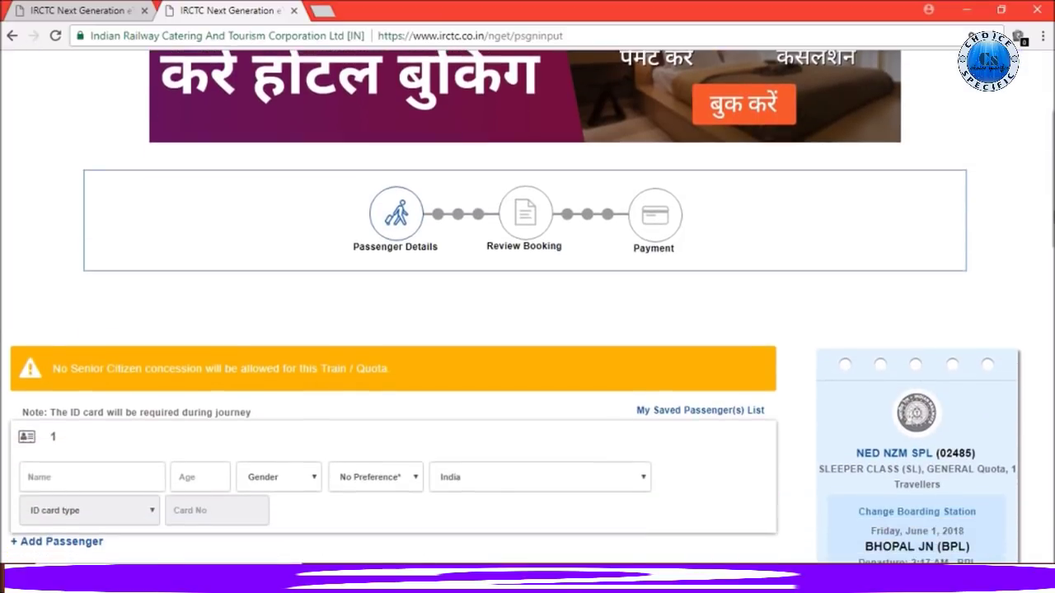
{"action": "scroll", "coordinate": [527, 307], "scroll_direction": "down", "scroll_amount": 2}
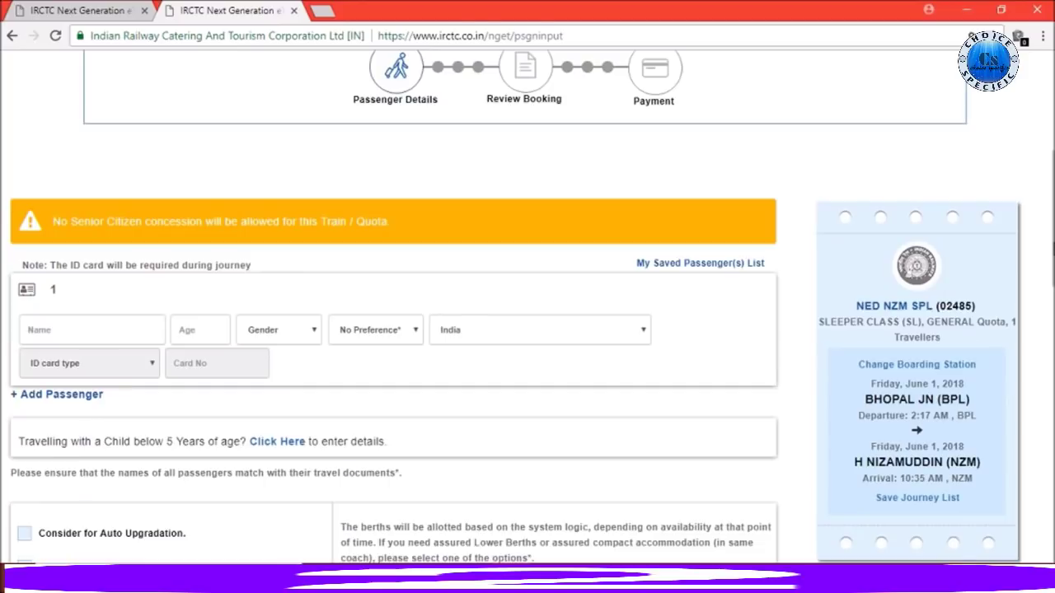
{"action": "scroll", "coordinate": [914, 258], "scroll_direction": "down", "scroll_amount": 2}
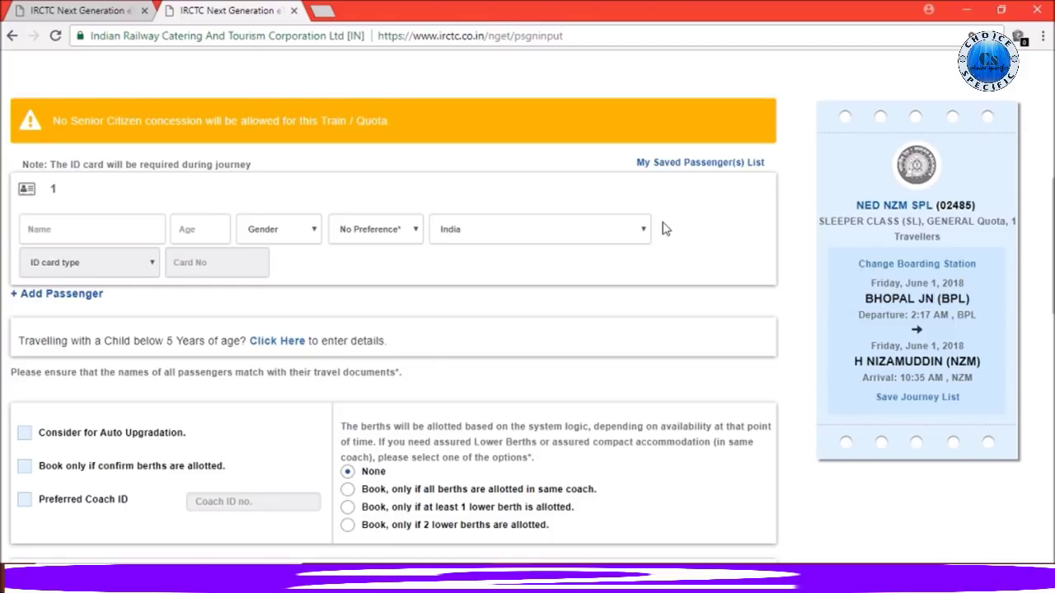
{"action": "left_click", "coordinate": [81, 228]}
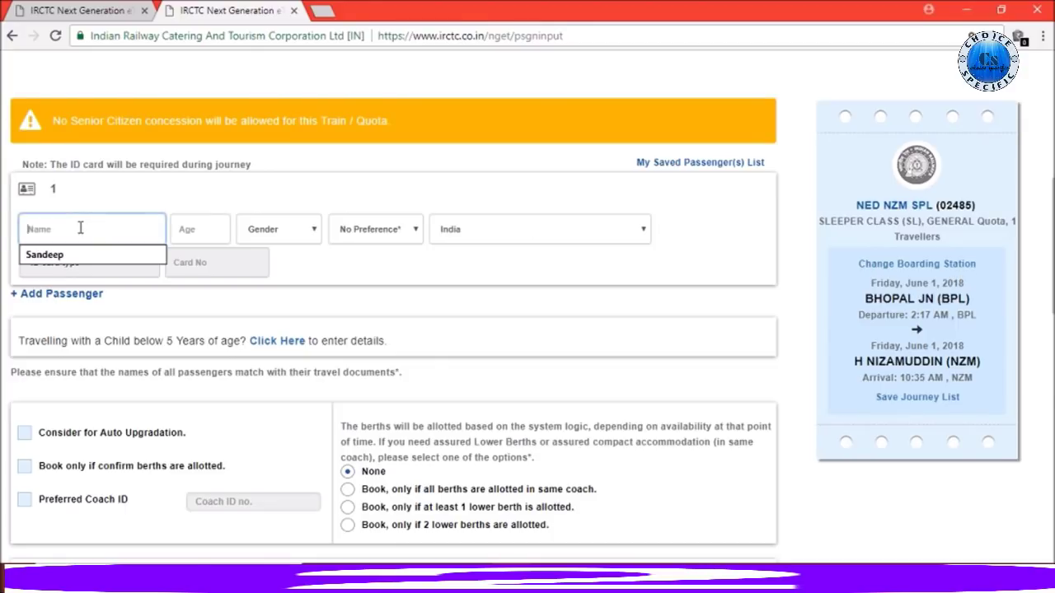
{"action": "left_click", "coordinate": [74, 255]}
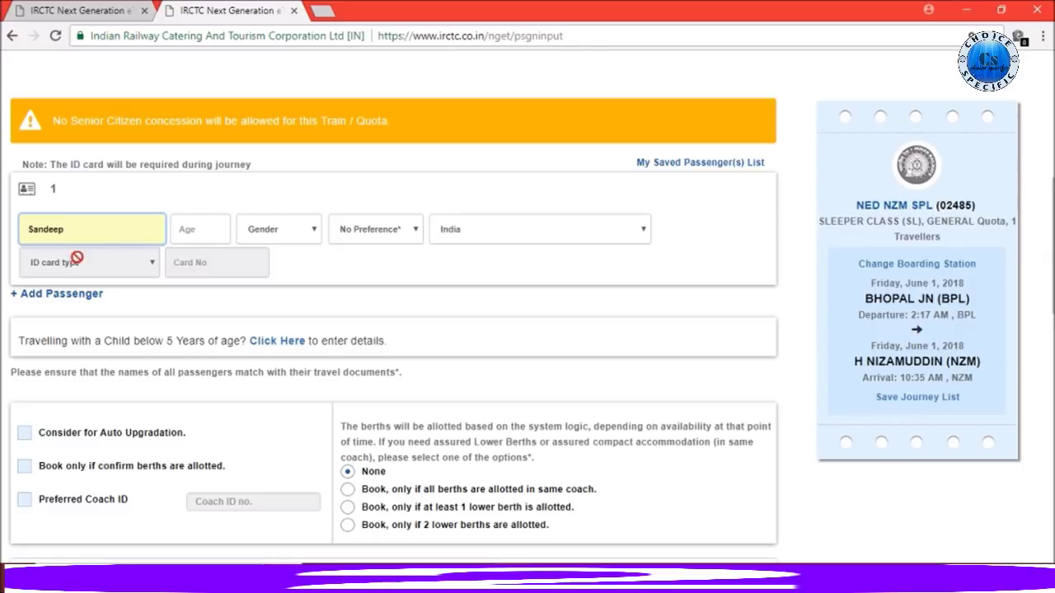
{"action": "left_click", "coordinate": [206, 234]}
{"action": "type", "text": "27"}
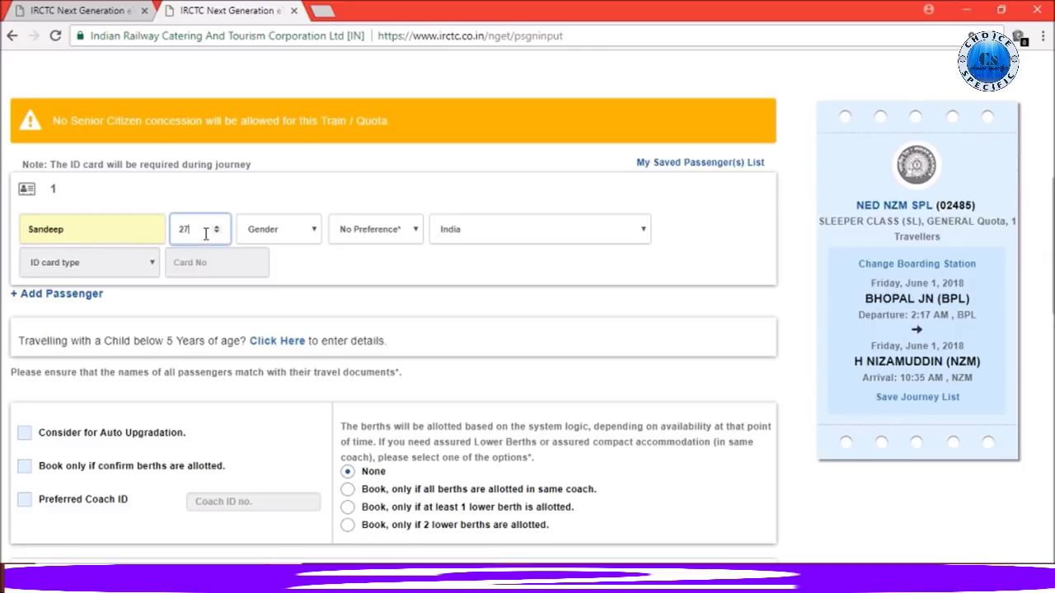
{"action": "left_click", "coordinate": [263, 233]}
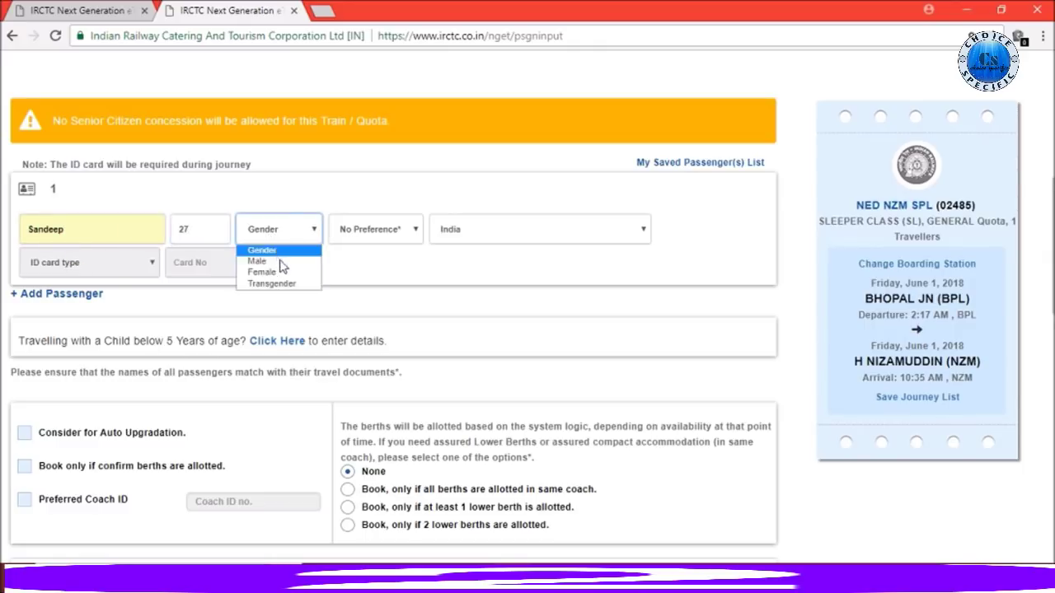
{"action": "left_click", "coordinate": [280, 263]}
{"action": "left_click", "coordinate": [398, 235]}
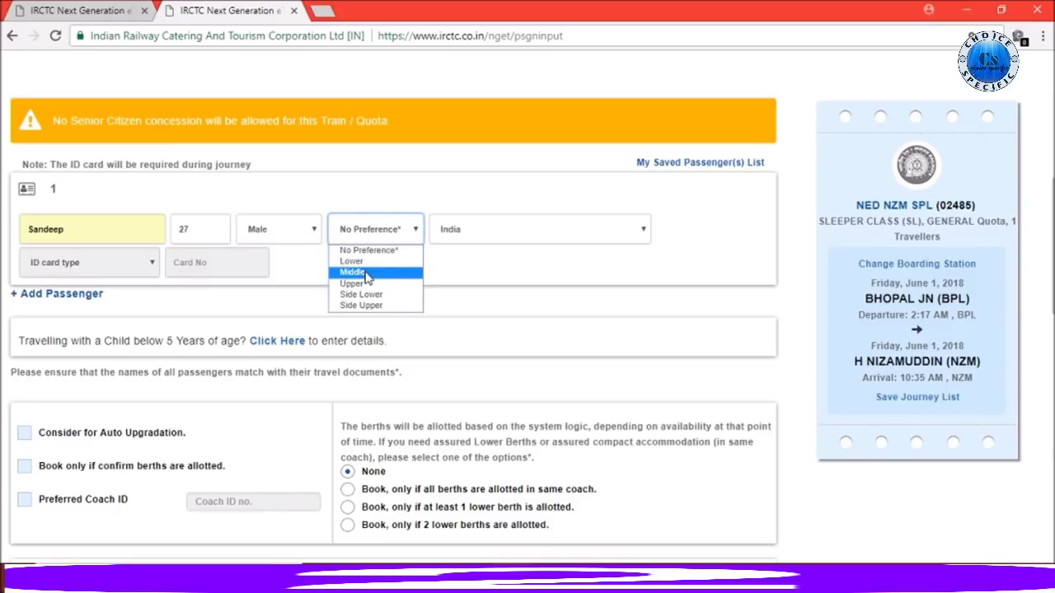
{"action": "left_click", "coordinate": [361, 284]}
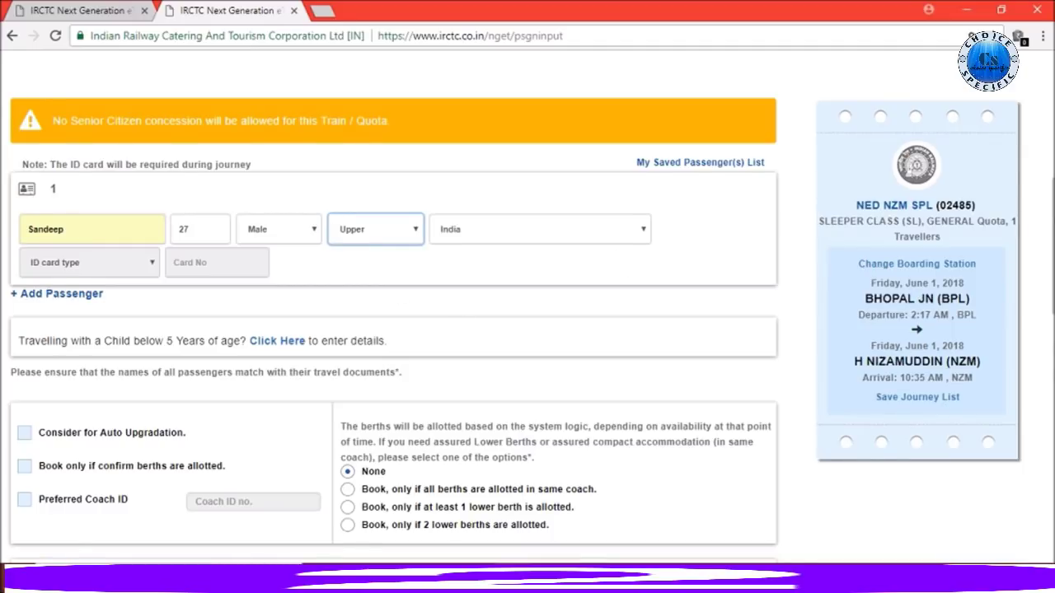
- Look over the berth, insurance and GST options, enter the captcha code, and continue the booking
{"action": "scroll", "coordinate": [527, 313], "scroll_direction": "down", "scroll_amount": 1}
{"action": "scroll", "coordinate": [528, 313], "scroll_direction": "down", "scroll_amount": 1}
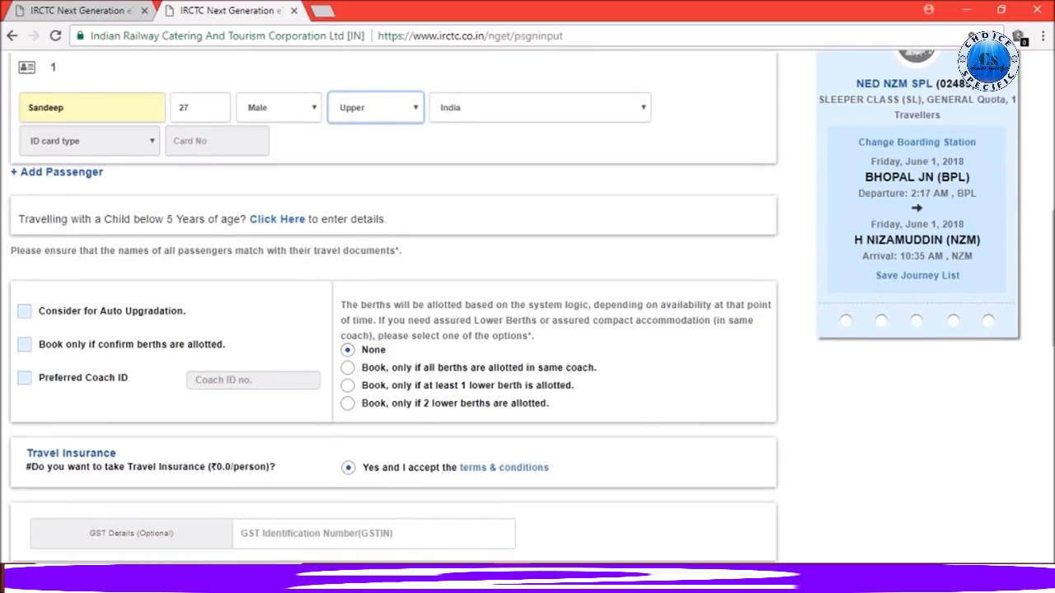
{"action": "scroll", "coordinate": [528, 313], "scroll_direction": "down", "scroll_amount": 1}
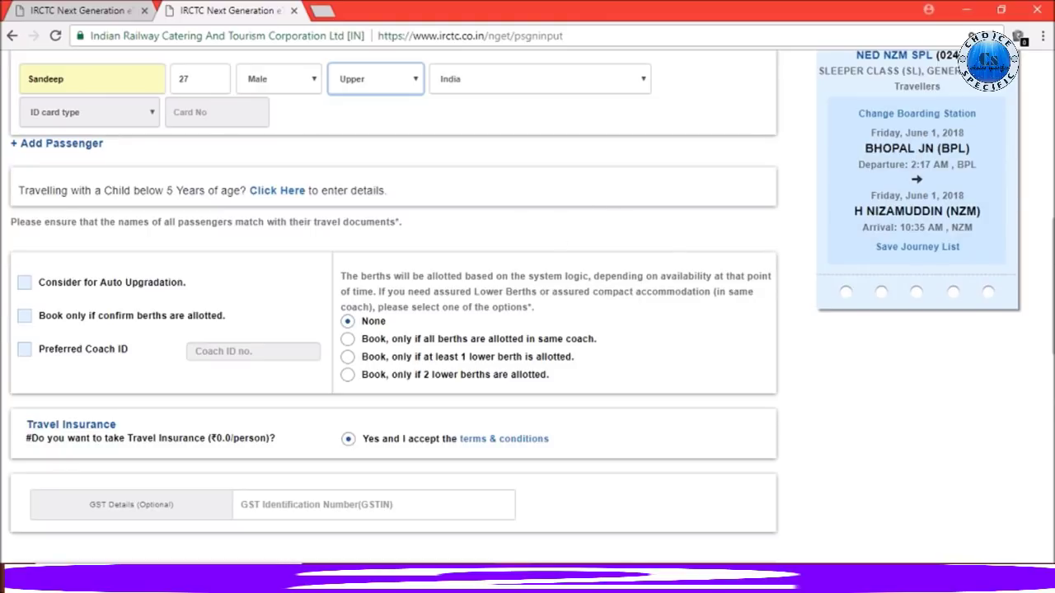
{"action": "scroll", "coordinate": [514, 310], "scroll_direction": "down", "scroll_amount": 1}
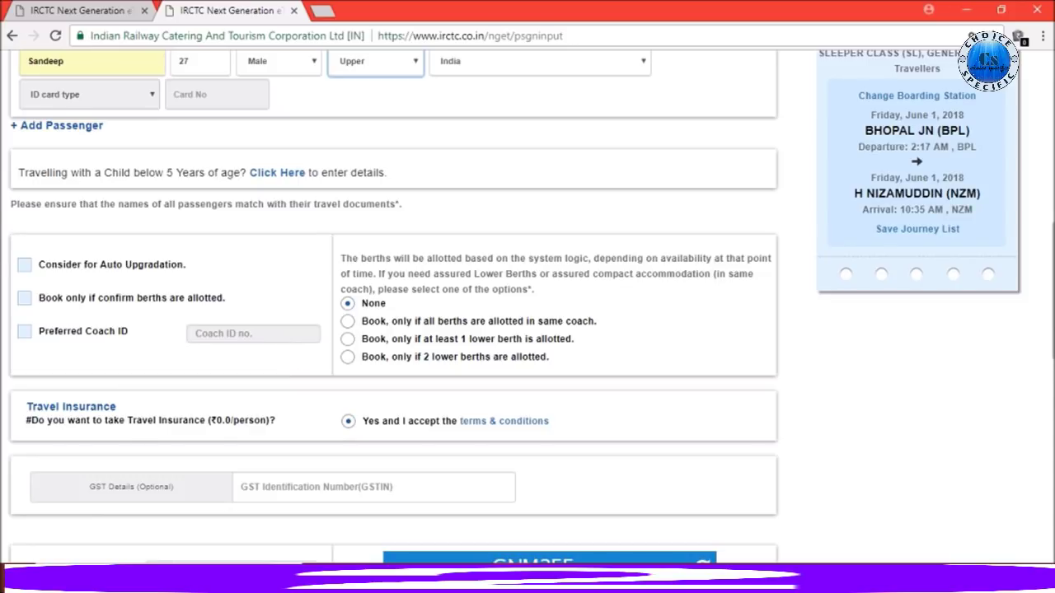
{"action": "scroll", "coordinate": [865, 318], "scroll_direction": "down", "scroll_amount": 2}
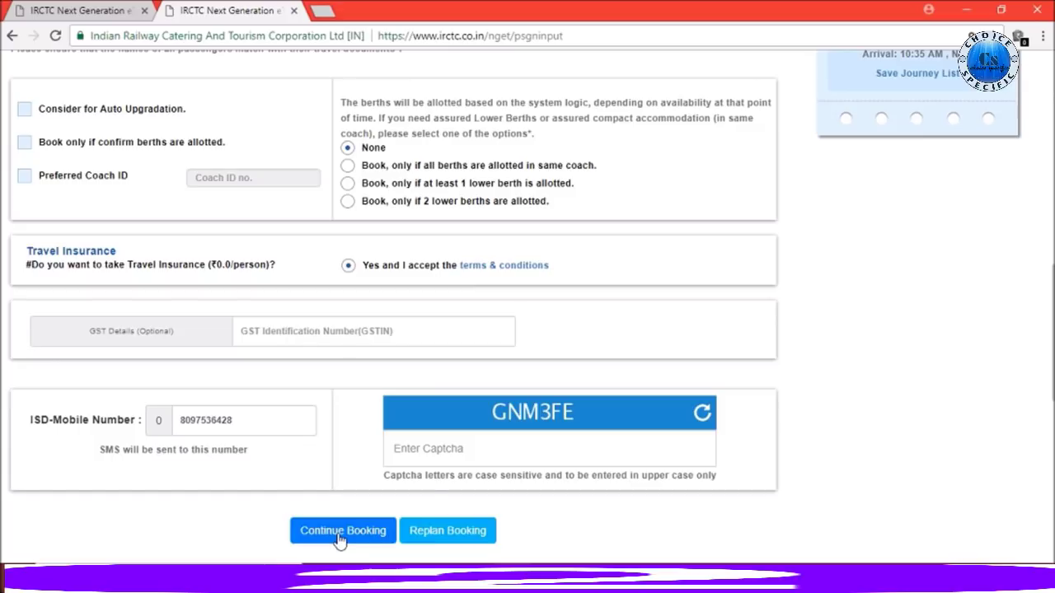
{"action": "left_click", "coordinate": [498, 444]}
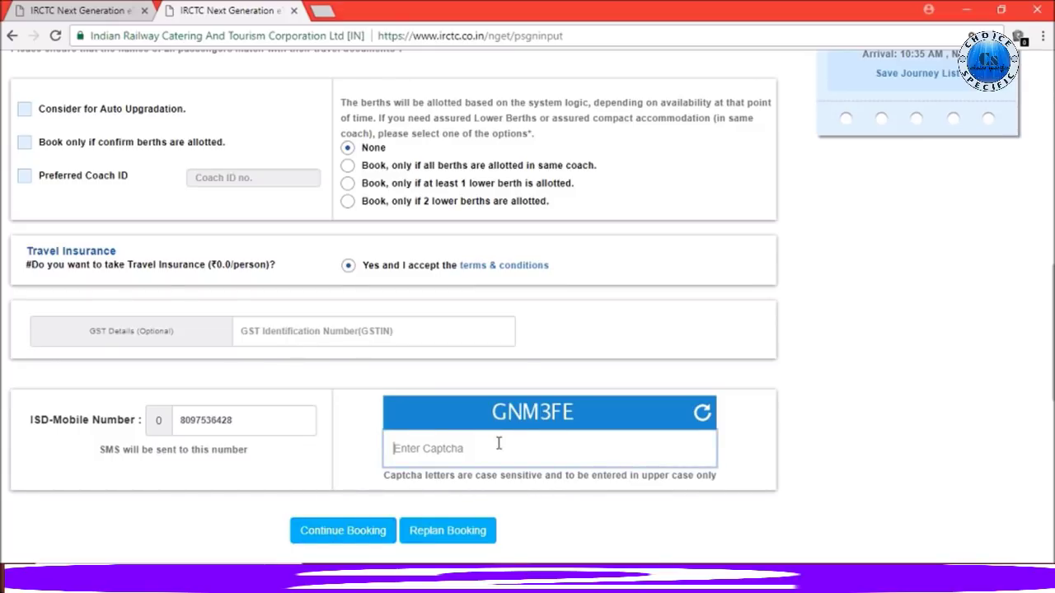
{"action": "type", "text": "GNM"}
{"action": "left_click", "coordinate": [361, 529]}
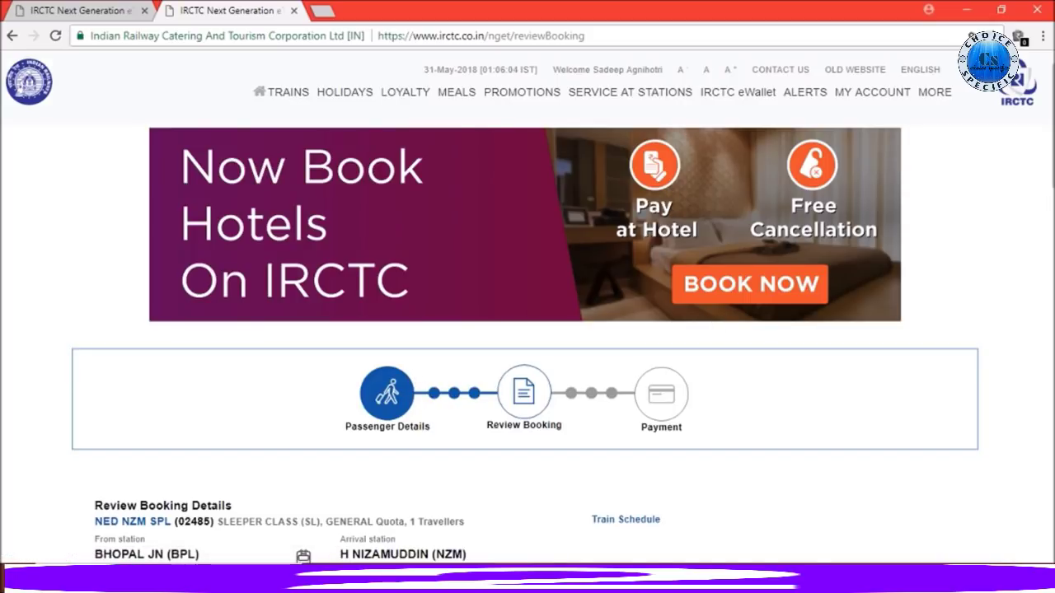
- Review the journey and passenger details of the NED NZM SPL booking and continue to payment
{"action": "scroll", "coordinate": [527, 308], "scroll_direction": "down", "scroll_amount": 5}
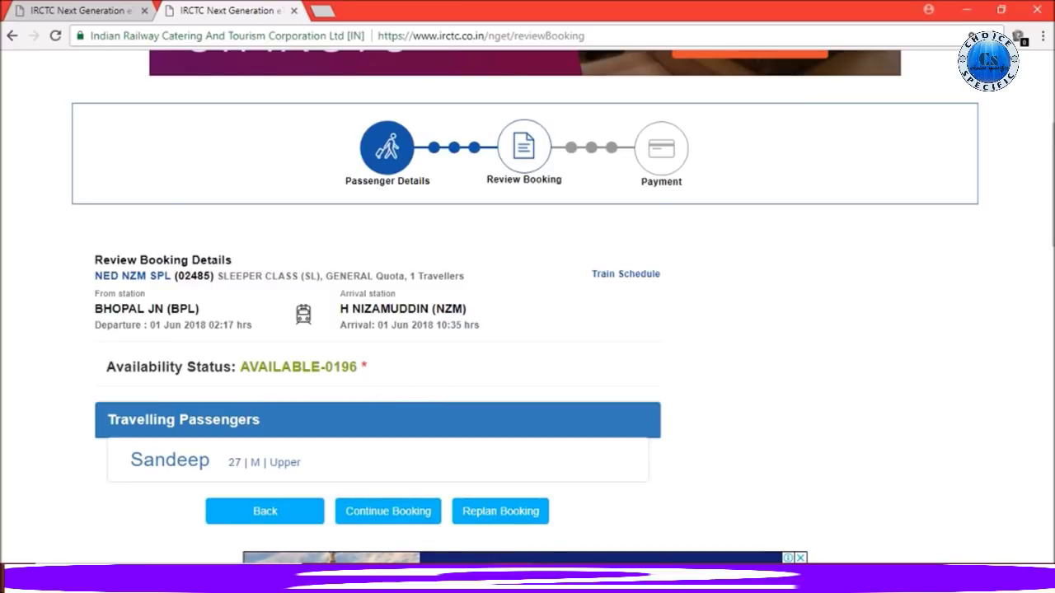
{"action": "scroll", "coordinate": [562, 310], "scroll_direction": "down", "scroll_amount": 3}
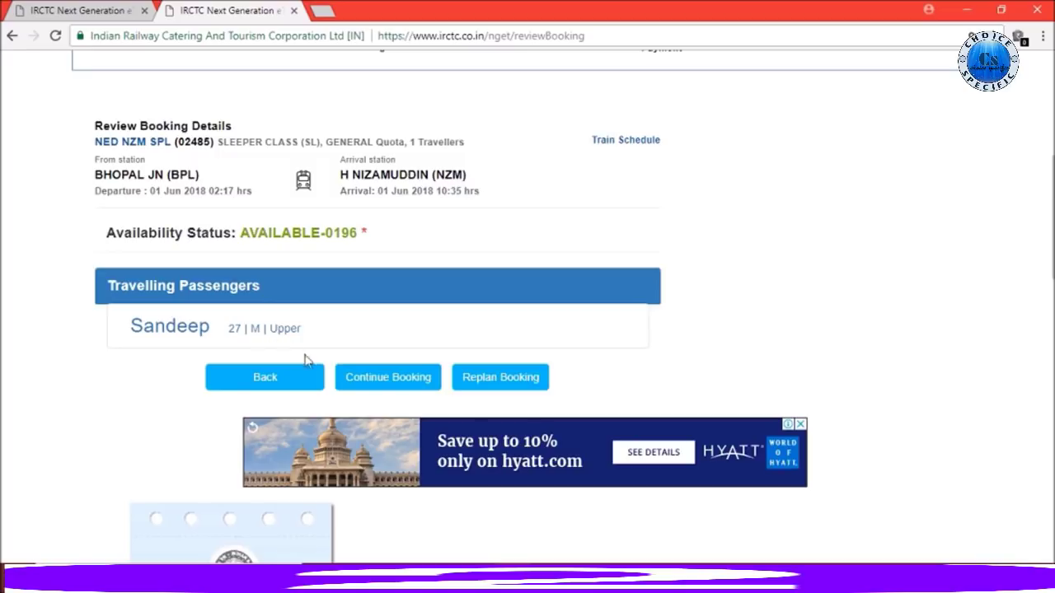
{"action": "left_click", "coordinate": [372, 382]}
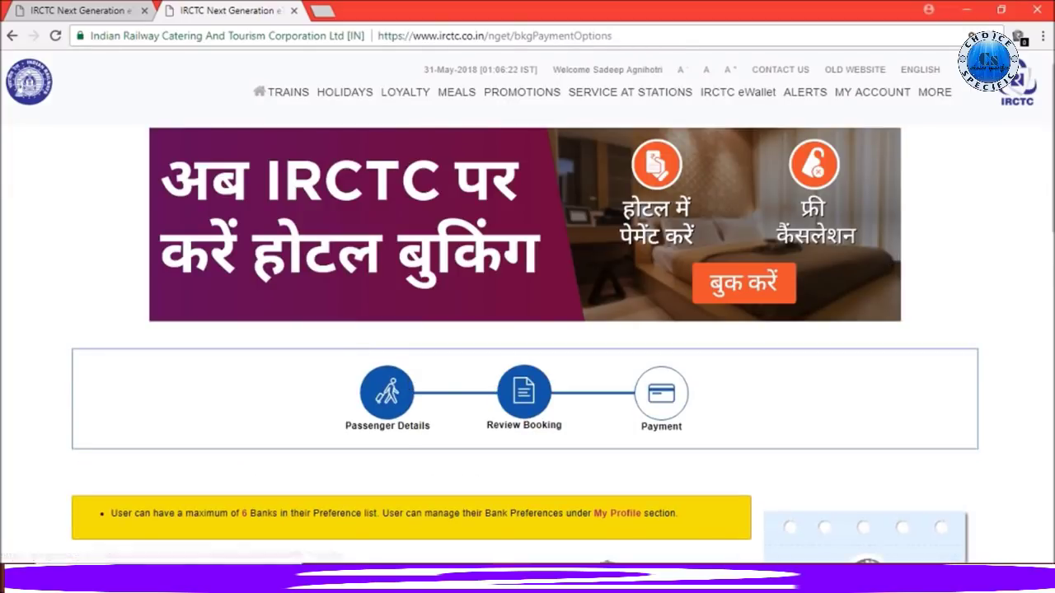
- Choose Net Banking with HDFC Bank, proceed to make the payment, and go back from the bank's login page without signing in
{"action": "scroll", "coordinate": [527, 330], "scroll_direction": "down", "scroll_amount": 4}
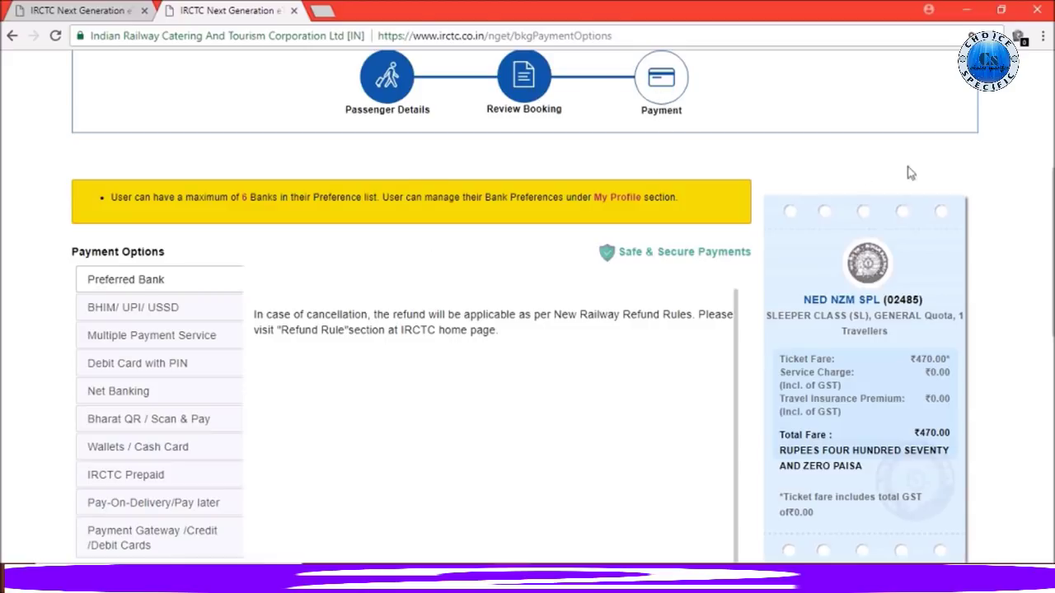
{"action": "scroll", "coordinate": [1051, 240], "scroll_direction": "down", "scroll_amount": 2}
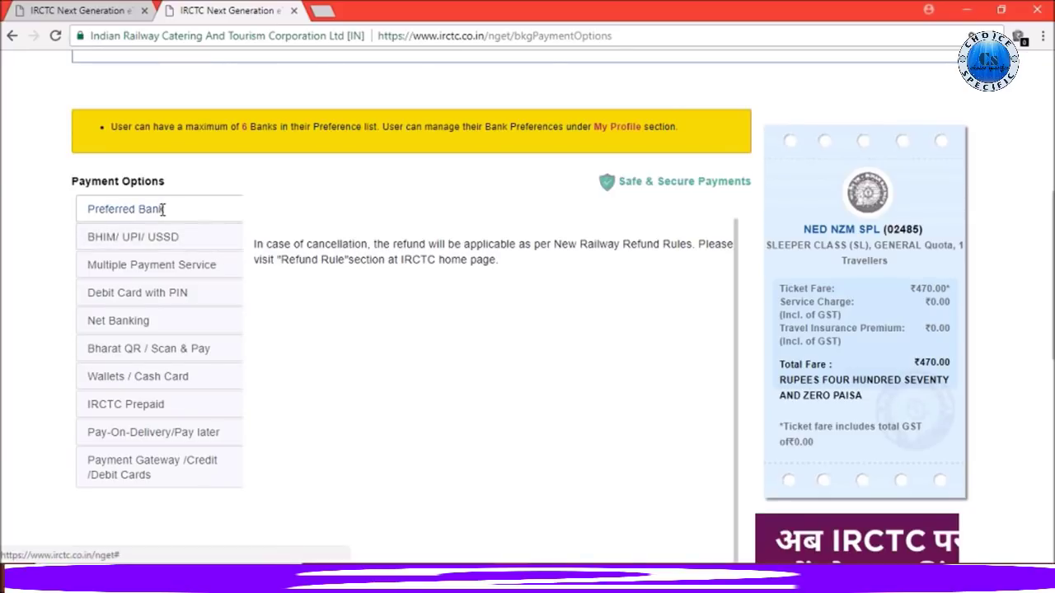
{"action": "left_click", "coordinate": [143, 326]}
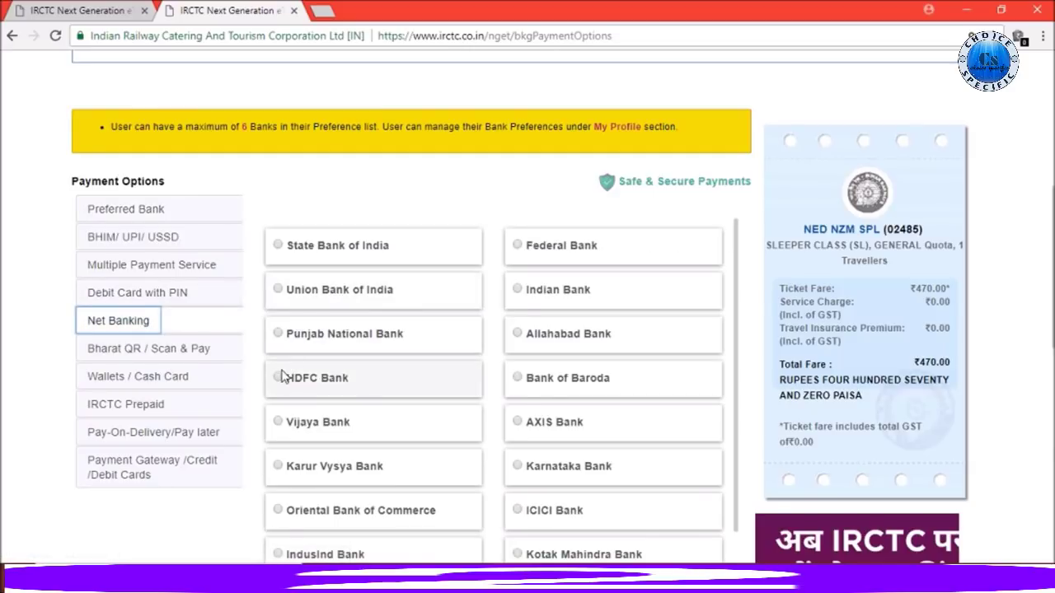
{"action": "left_click", "coordinate": [278, 377]}
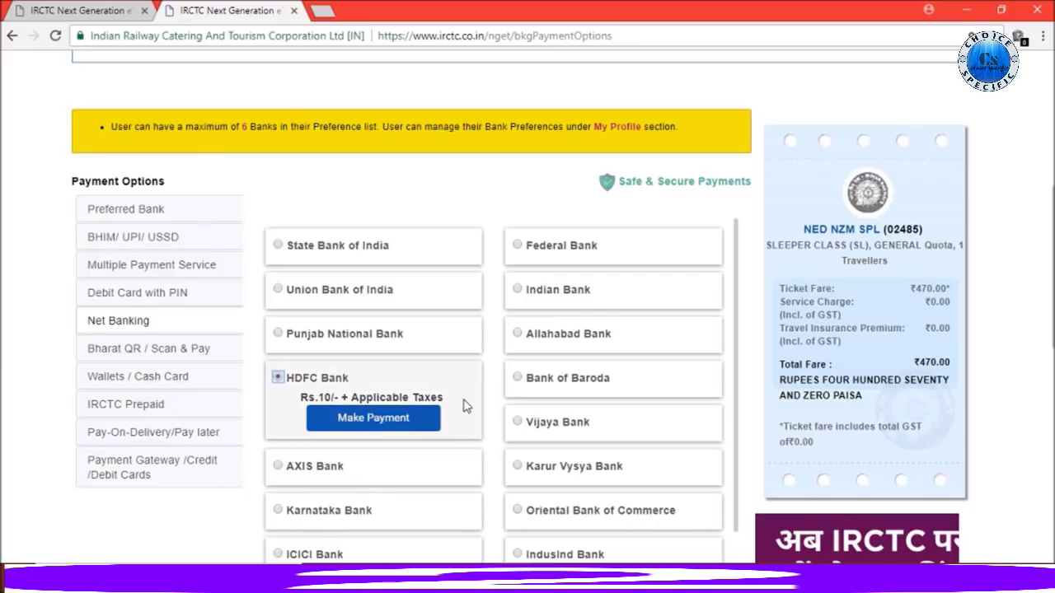
{"action": "left_click", "coordinate": [407, 426]}
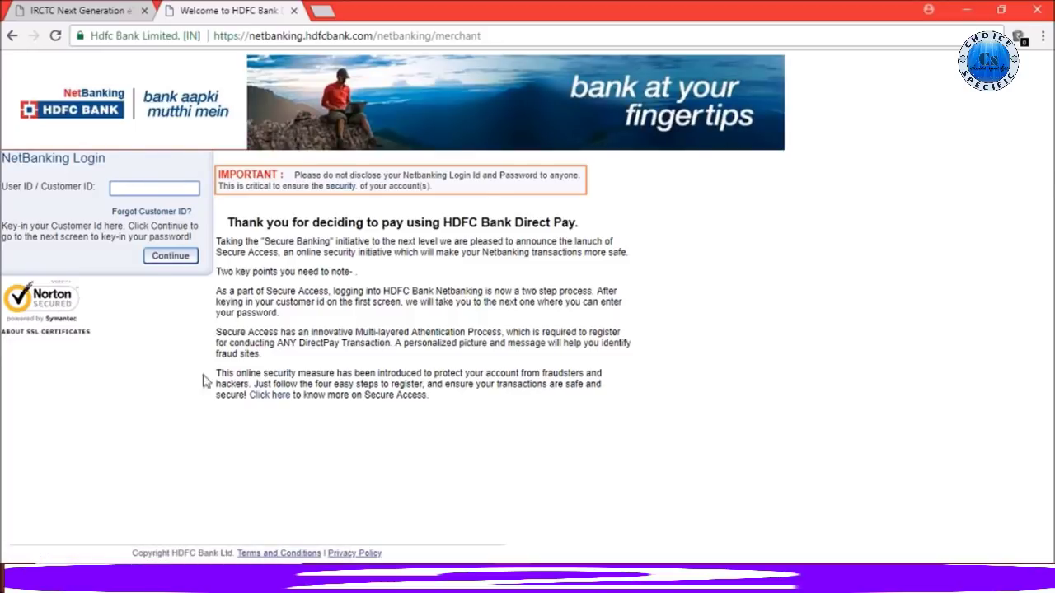
{"action": "left_click", "coordinate": [11, 37]}
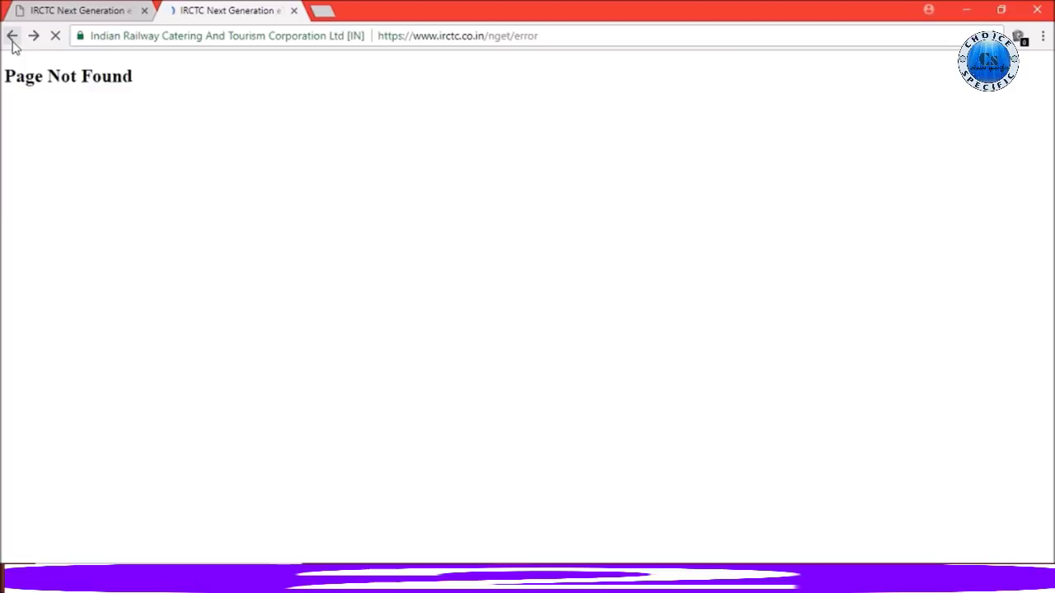